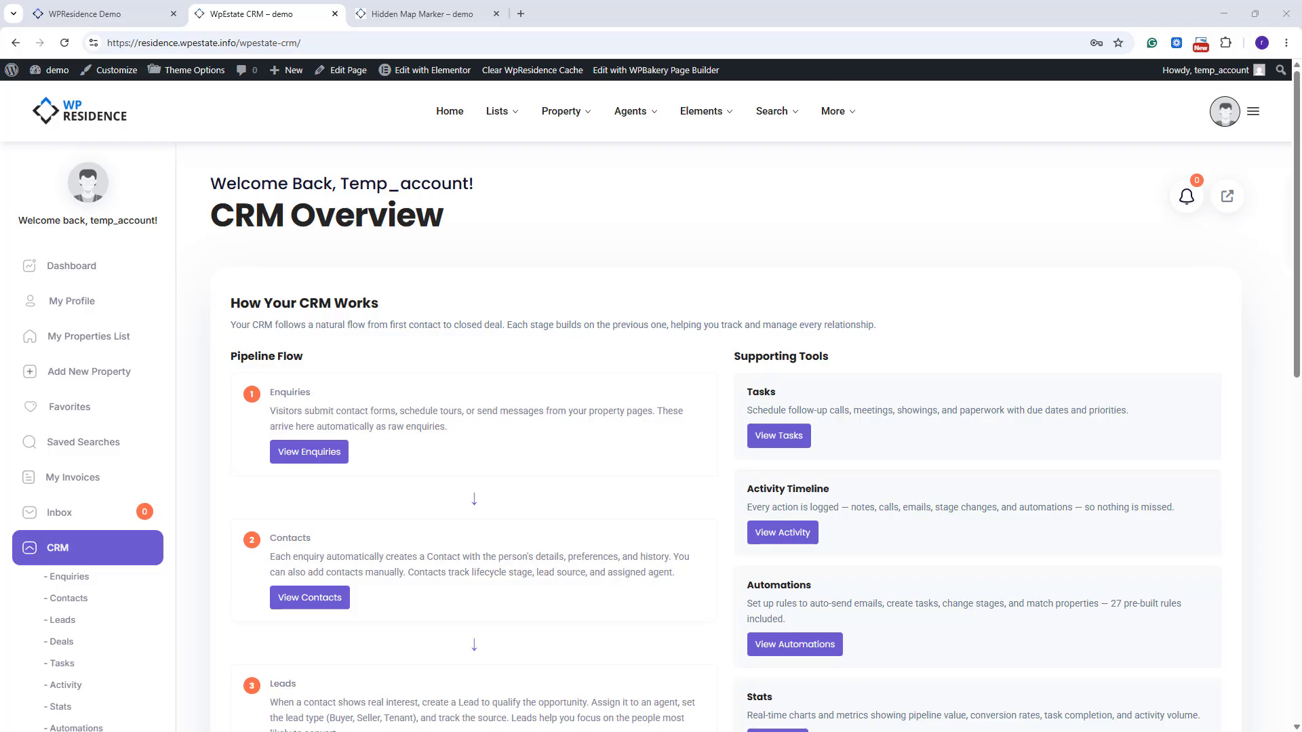
# Open the CRM Enquiries list and view its entries-per-page options.
pyautogui.click(1253, 111)
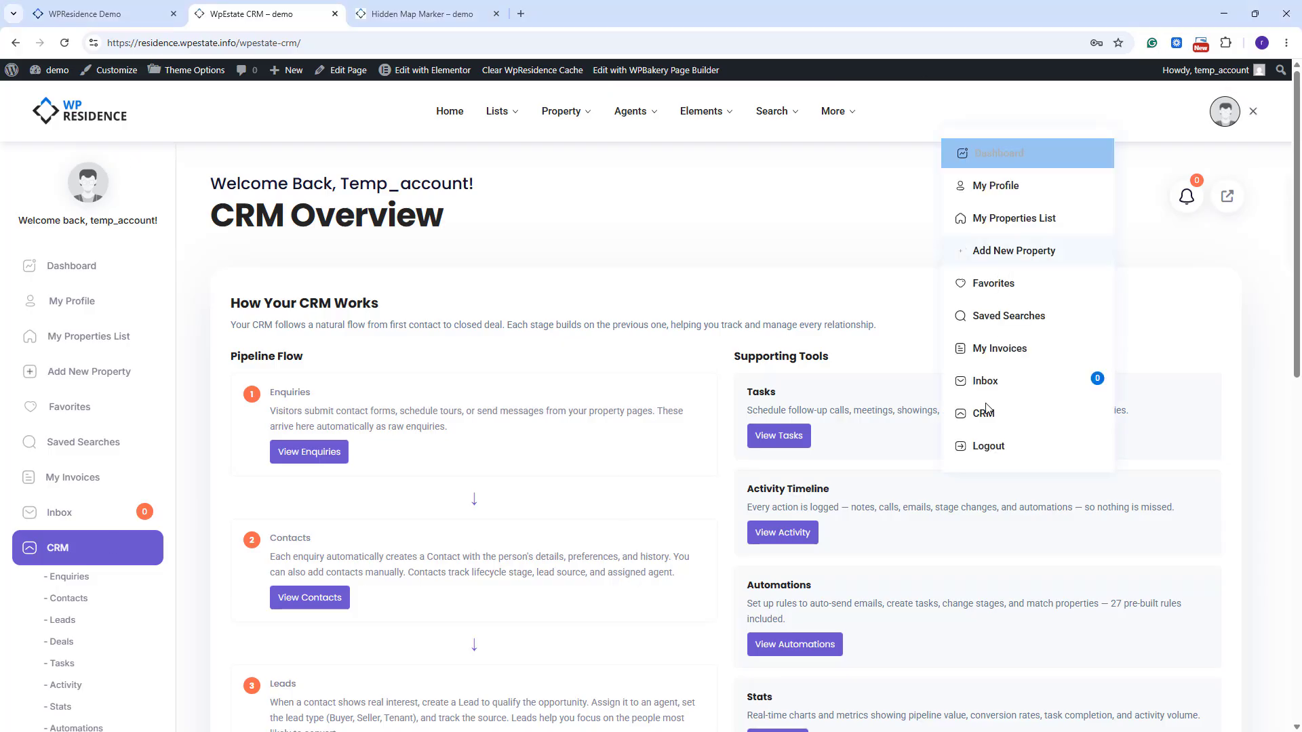
pyautogui.click(71, 578)
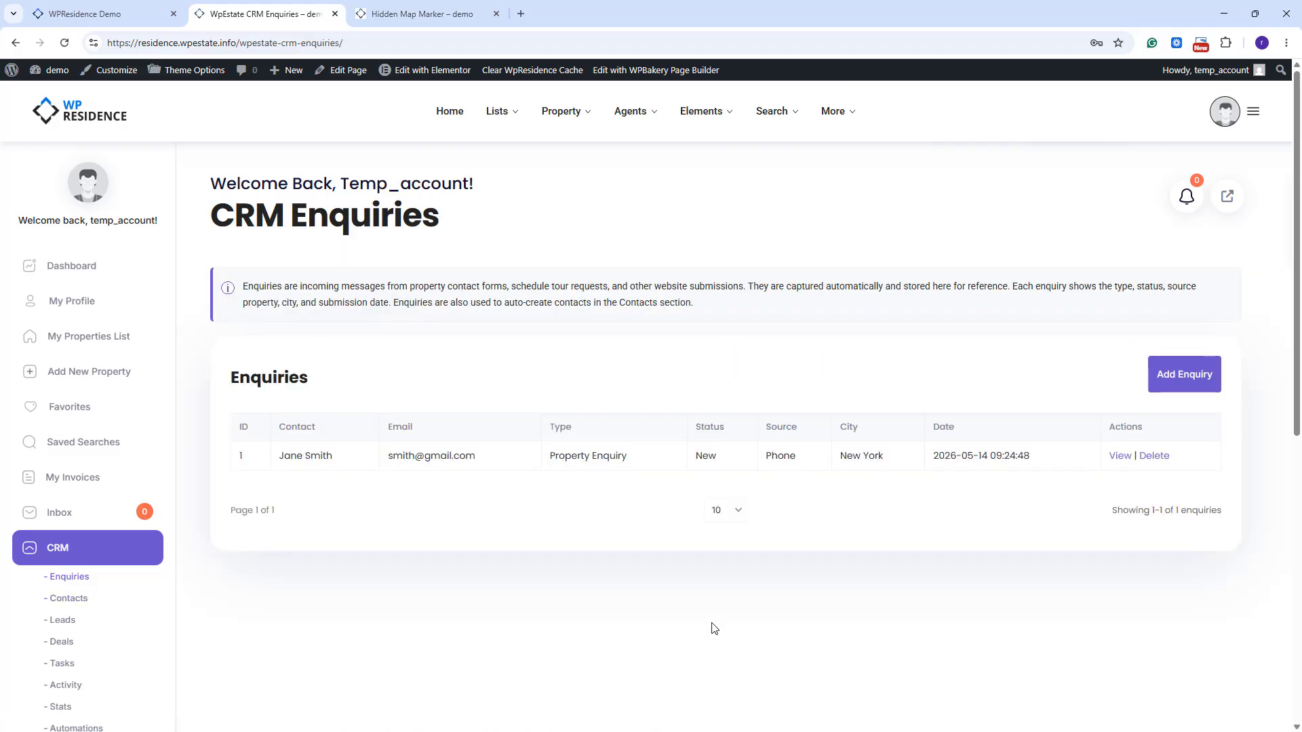
pyautogui.click(739, 514)
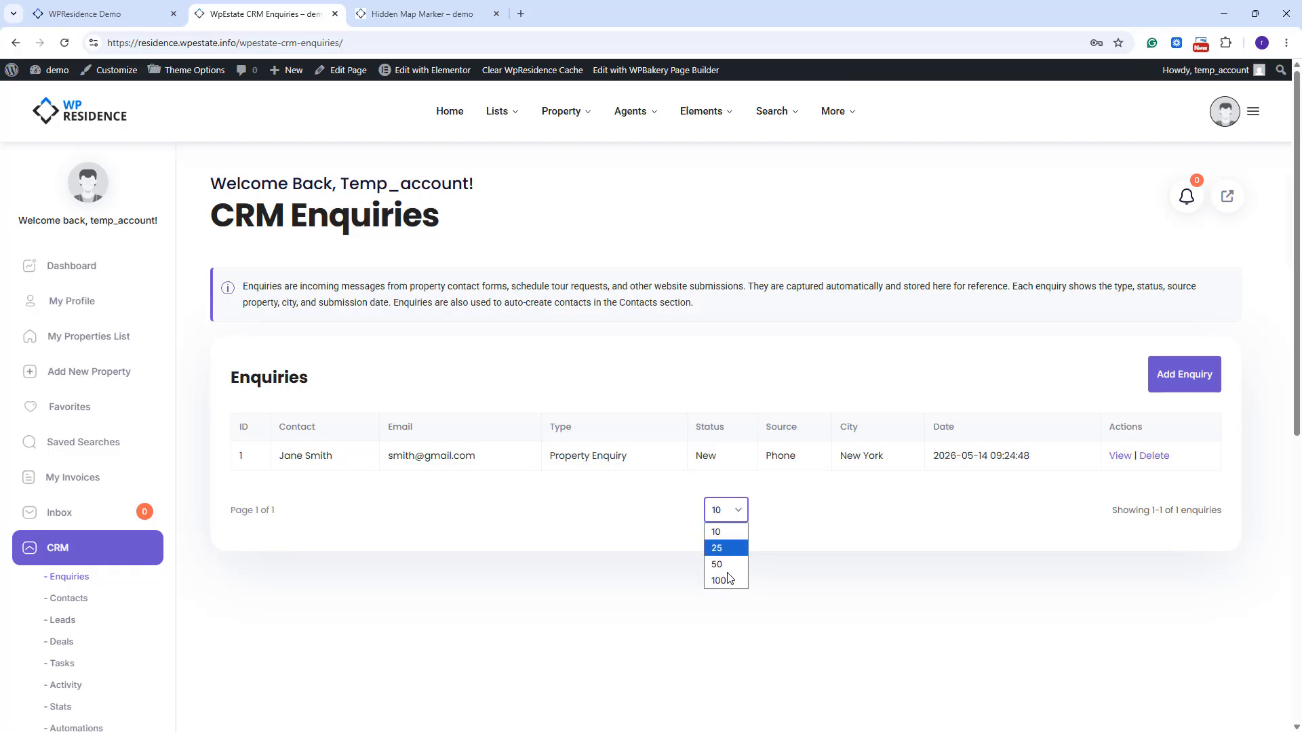
pyautogui.click(580, 527)
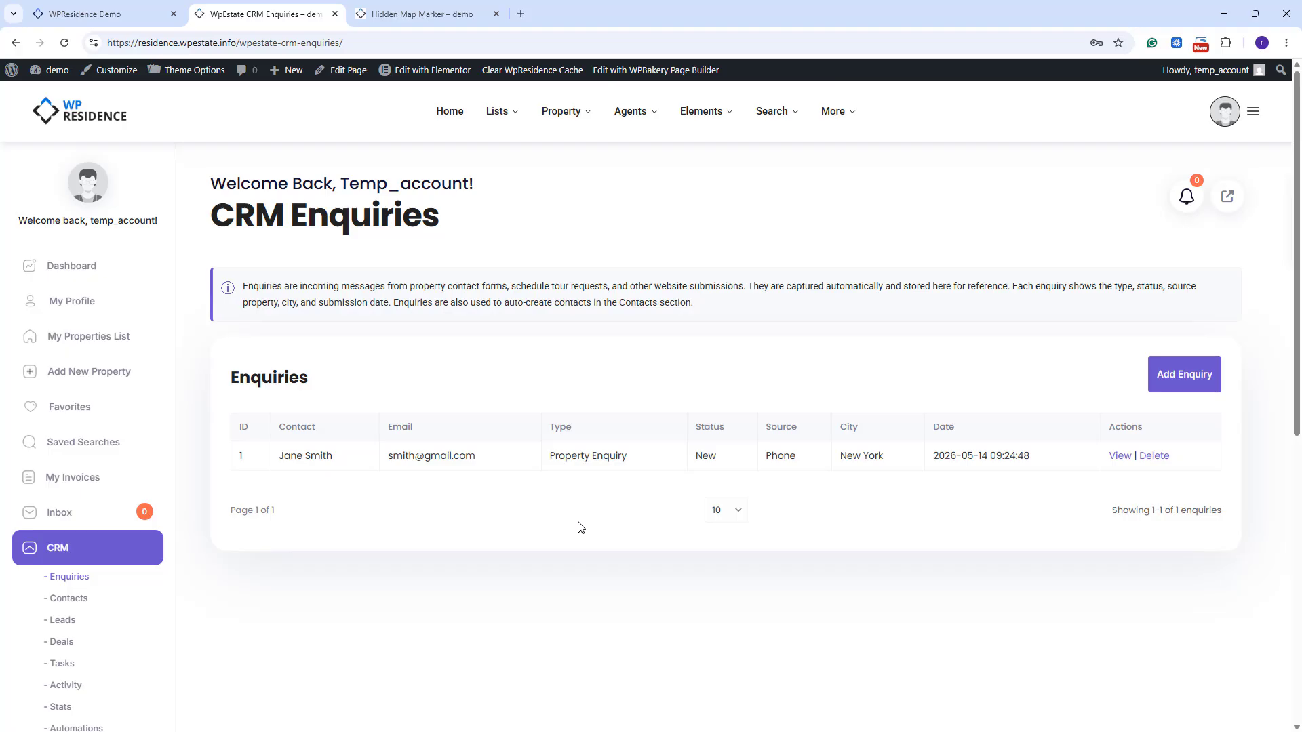
pyautogui.scroll(-1, 1016, 484)
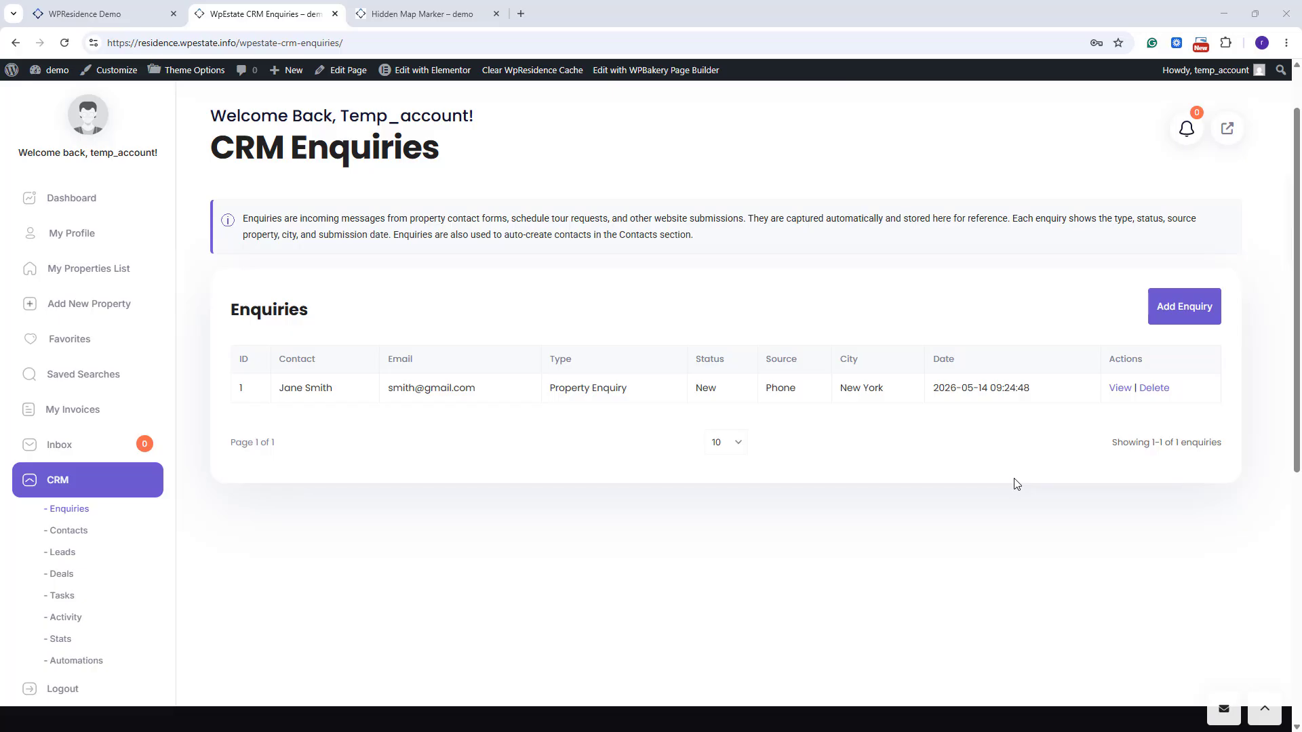
# Open the phone enquiry from the list and review its enquiry details, contact info, property details and message.
pyautogui.click(1119, 395)
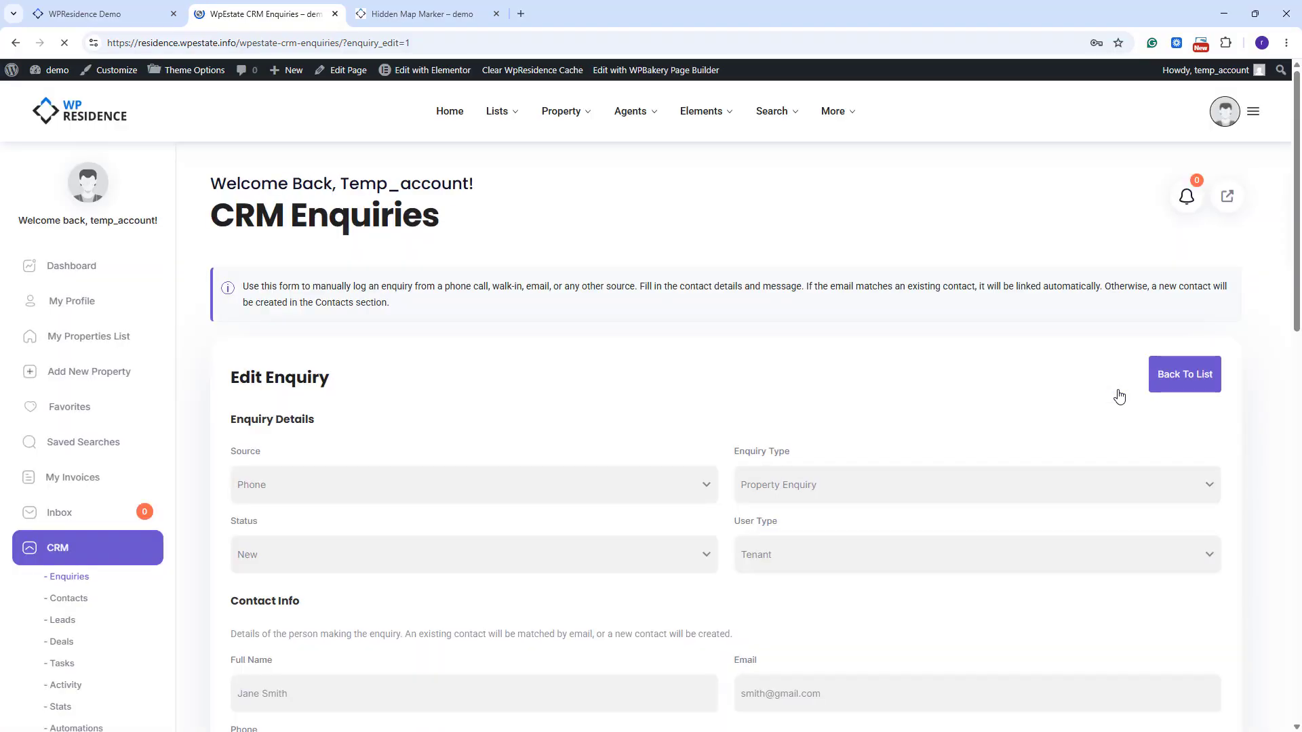
pyautogui.scroll(-4, 928, 392)
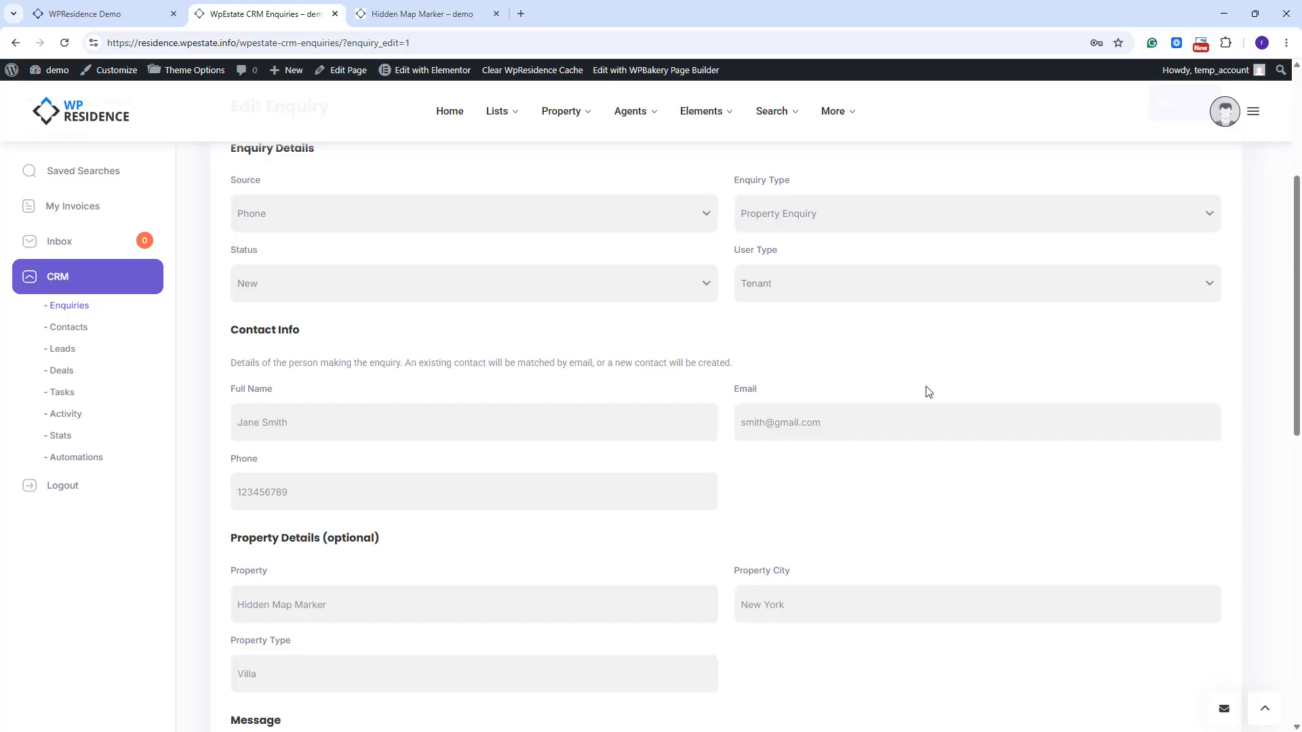
pyautogui.scroll(-2, 928, 392)
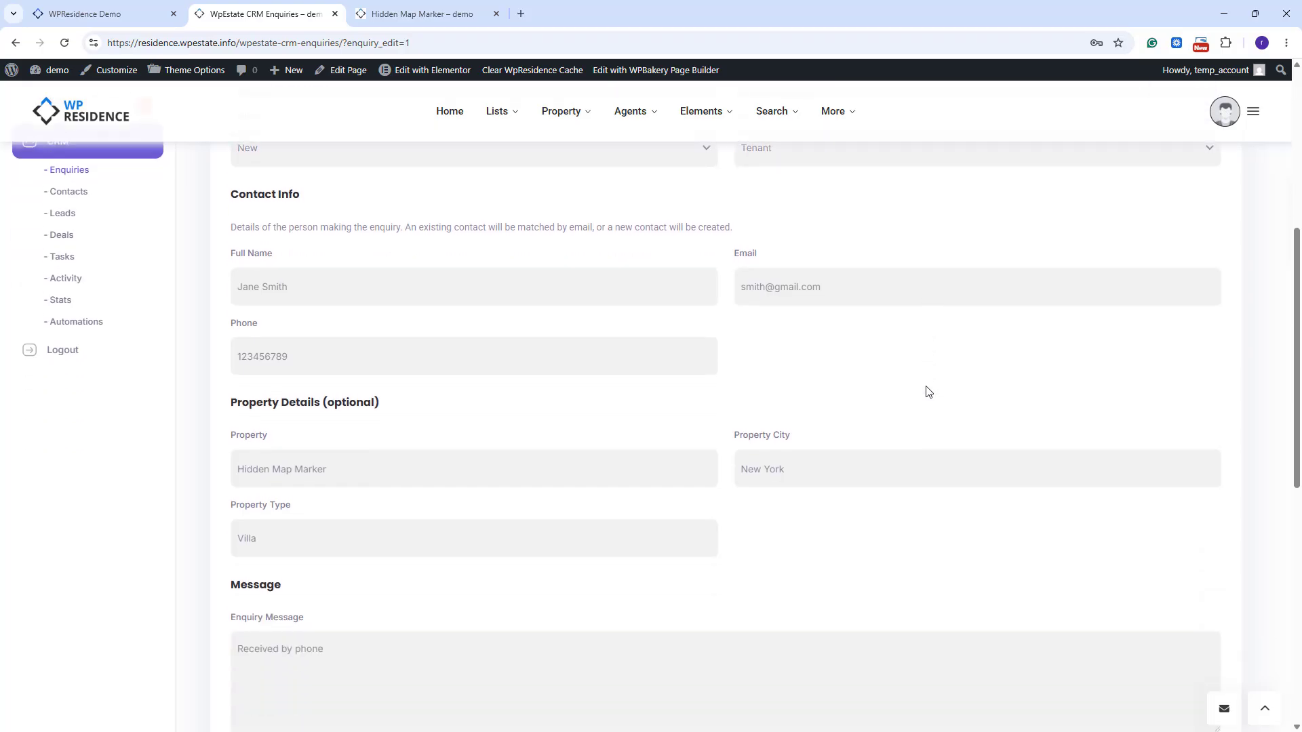
pyautogui.scroll(-1, 928, 392)
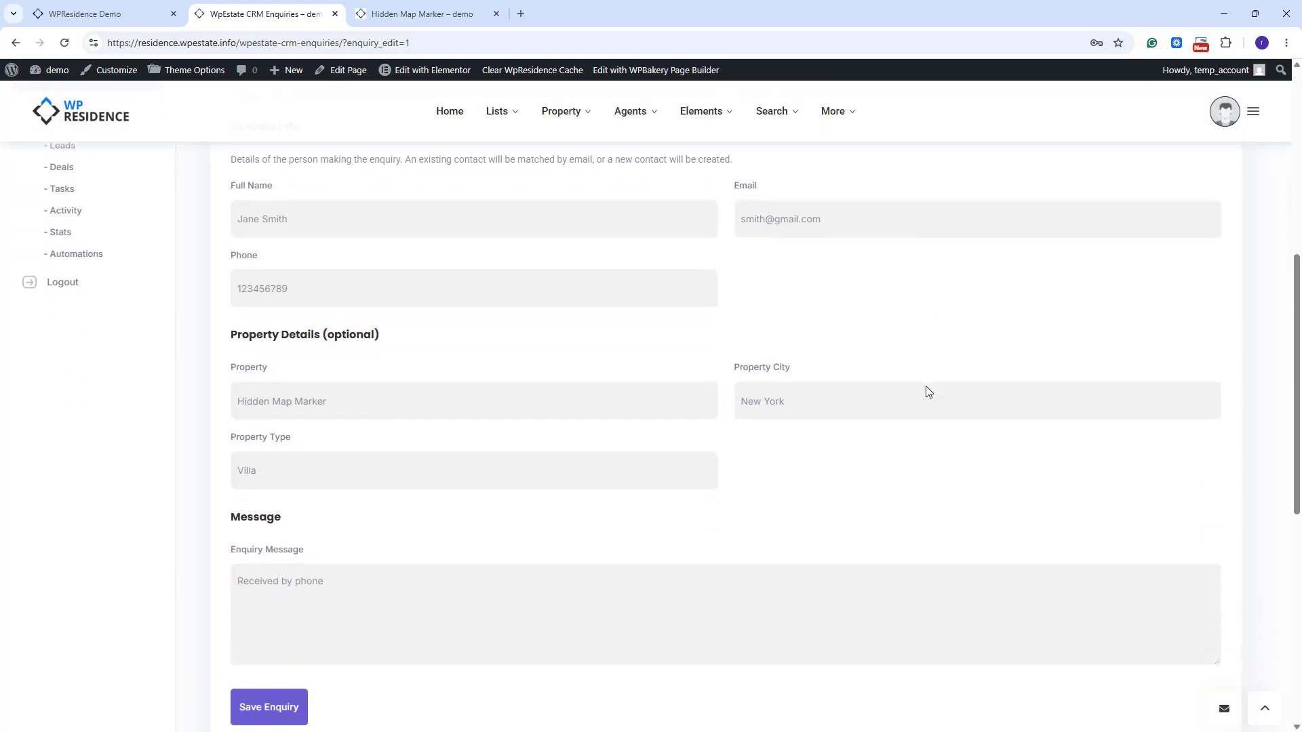
pyautogui.scroll(2, 928, 392)
pyautogui.scroll(2, 927, 387)
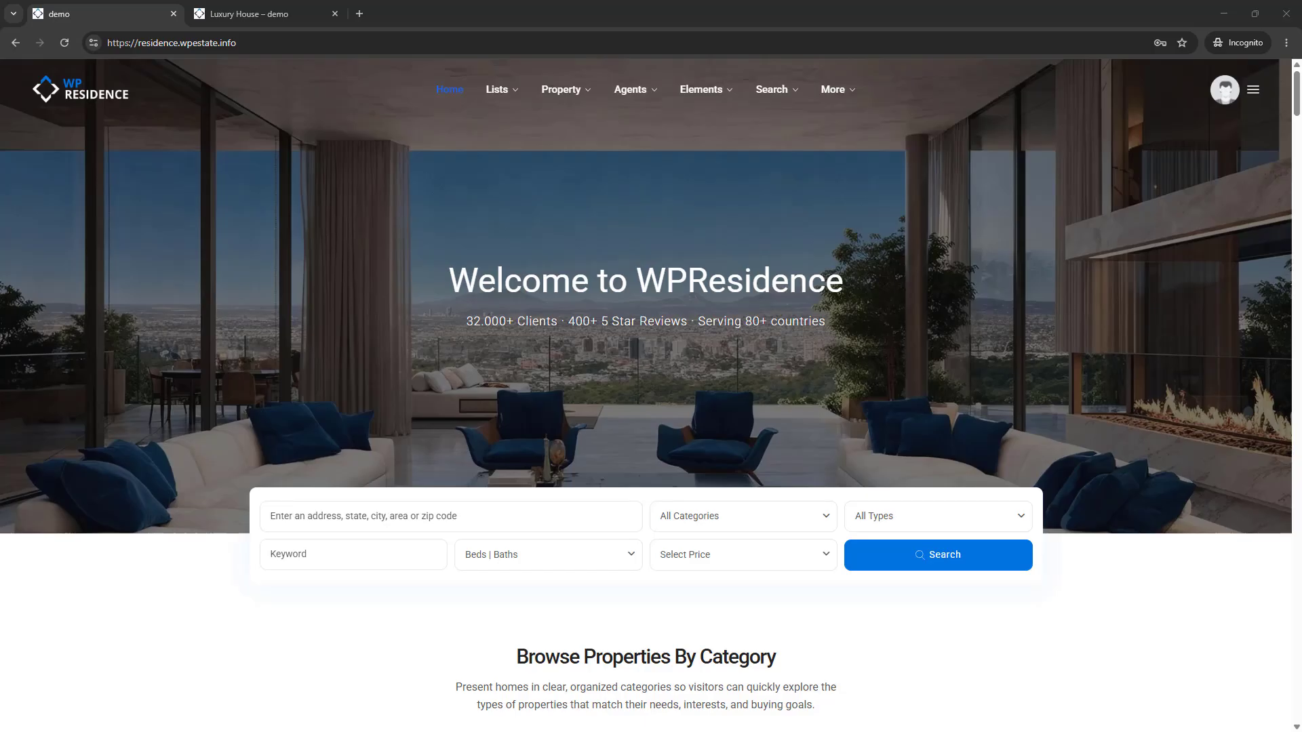
# Switch to the agent's account on the demo site and open its CRM Enquiries list.
pyautogui.click(1252, 90)
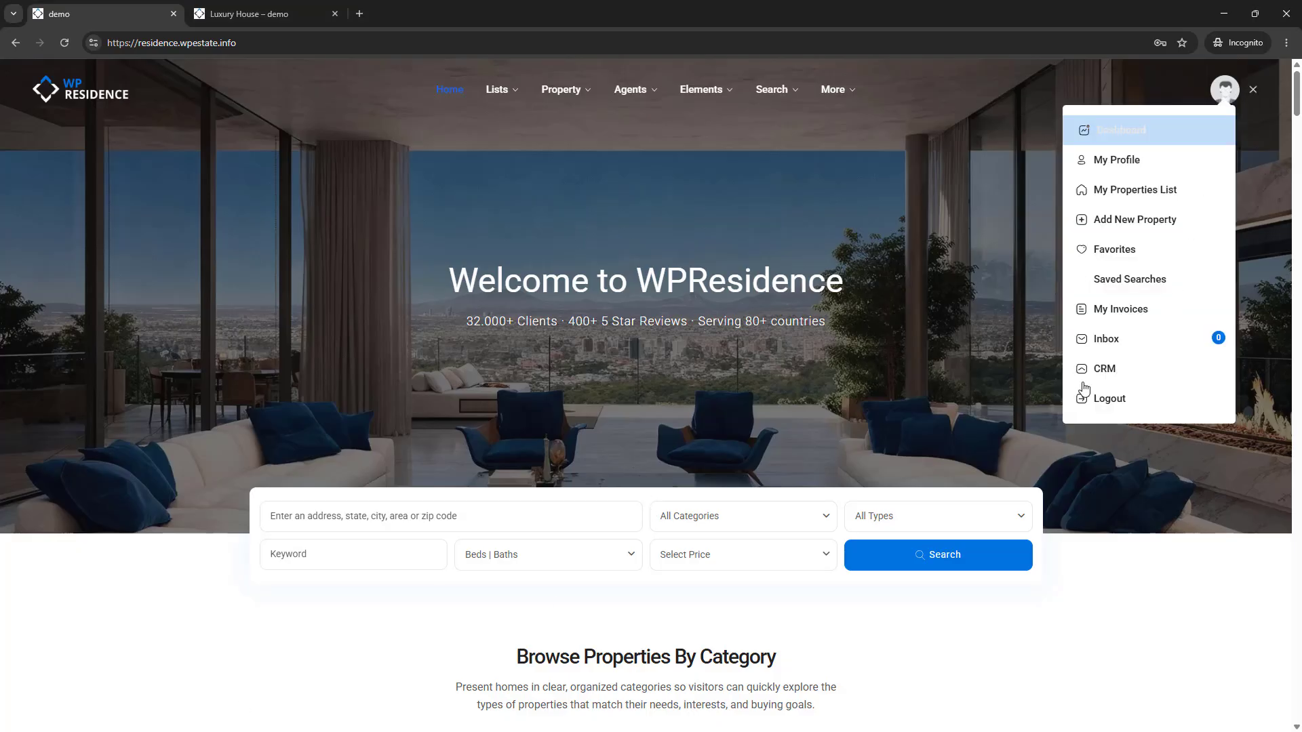
pyautogui.click(1119, 374)
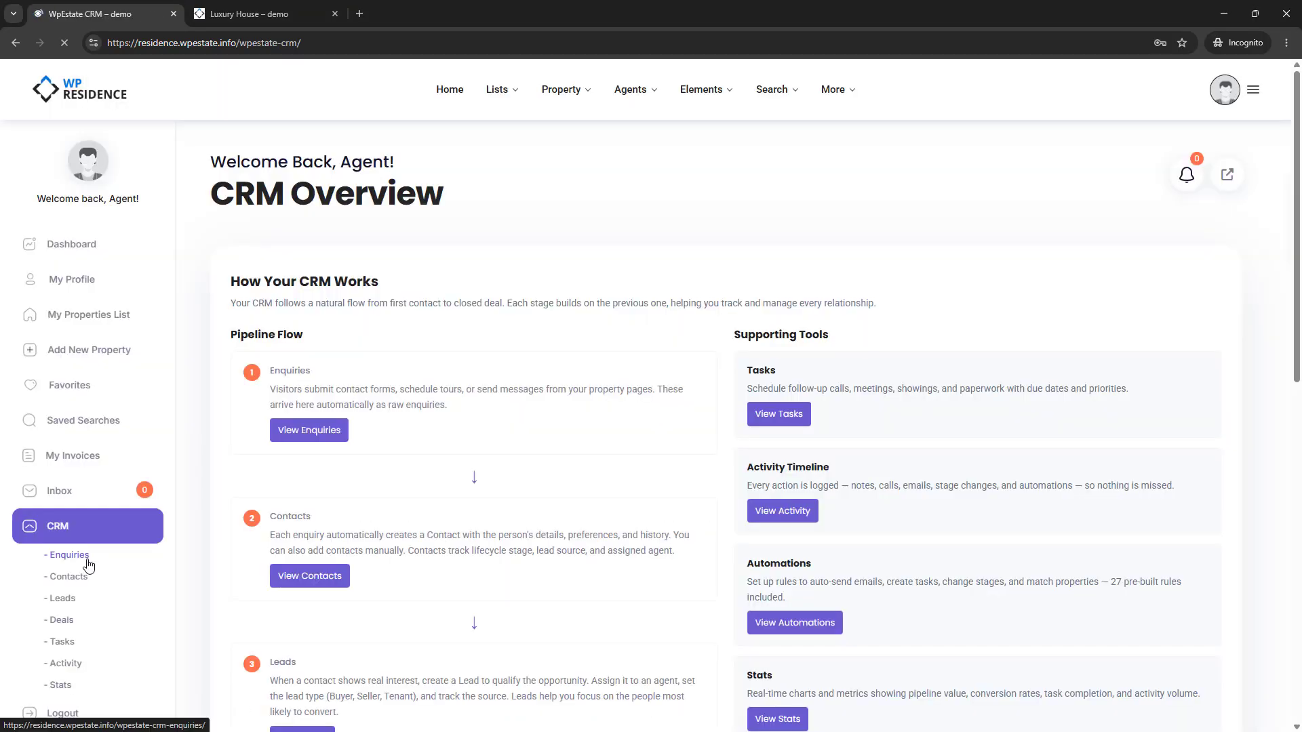
pyautogui.click(69, 555)
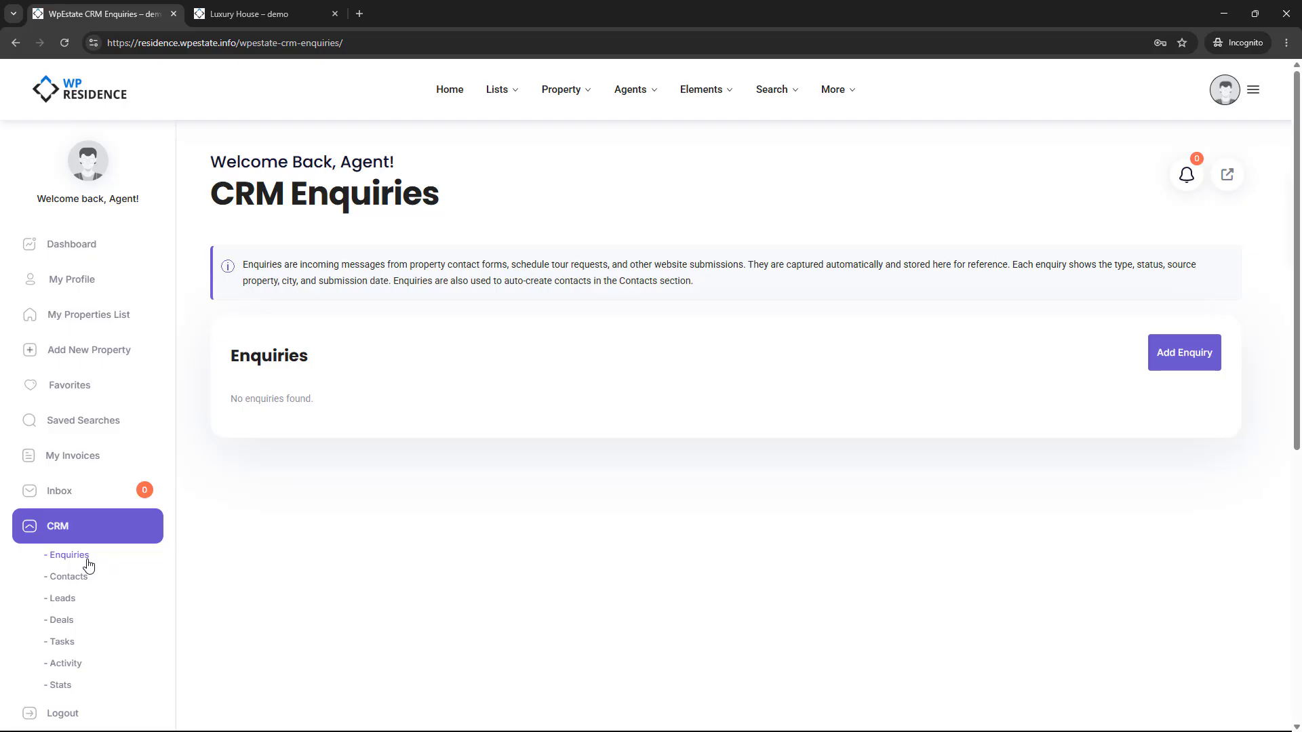
# Send a request through the contact form on the Luxury House listing and reload the agent's CRM Enquiries list.
pyautogui.hotkey('ctrl', 'Tab')
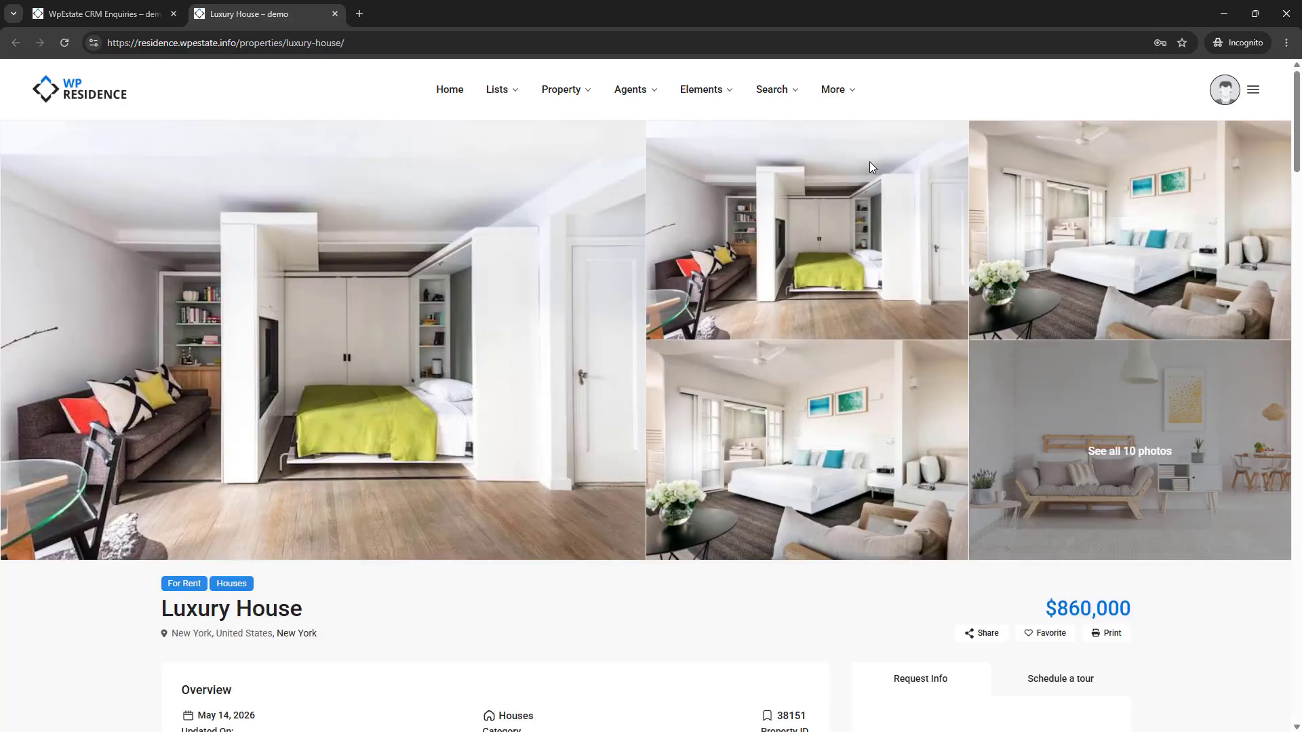
pyautogui.scroll(-7, 997, 210)
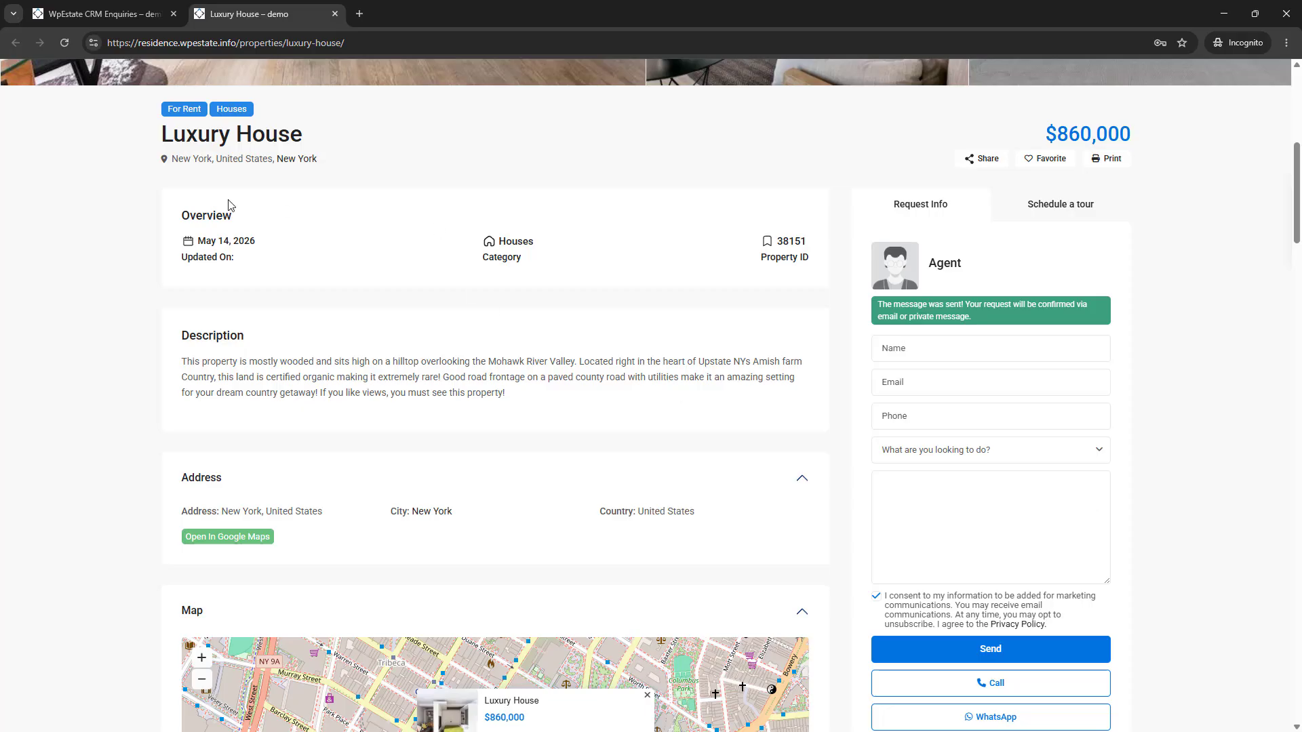
pyautogui.click(110, 8)
pyautogui.press('F5')
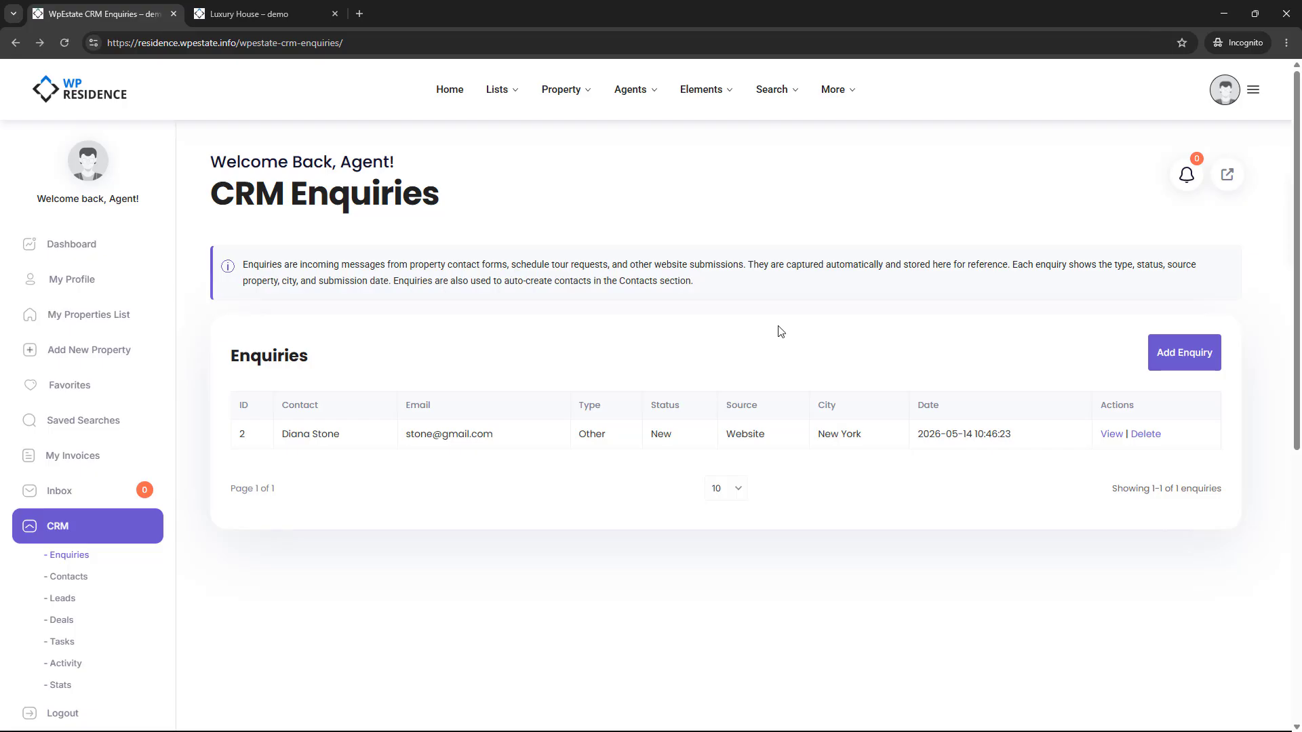
# Open the website enquiry, choose Email as source and Viewing Request as enquiry type, and review its contact and property details.
pyautogui.click(1112, 437)
pyautogui.click(590, 474)
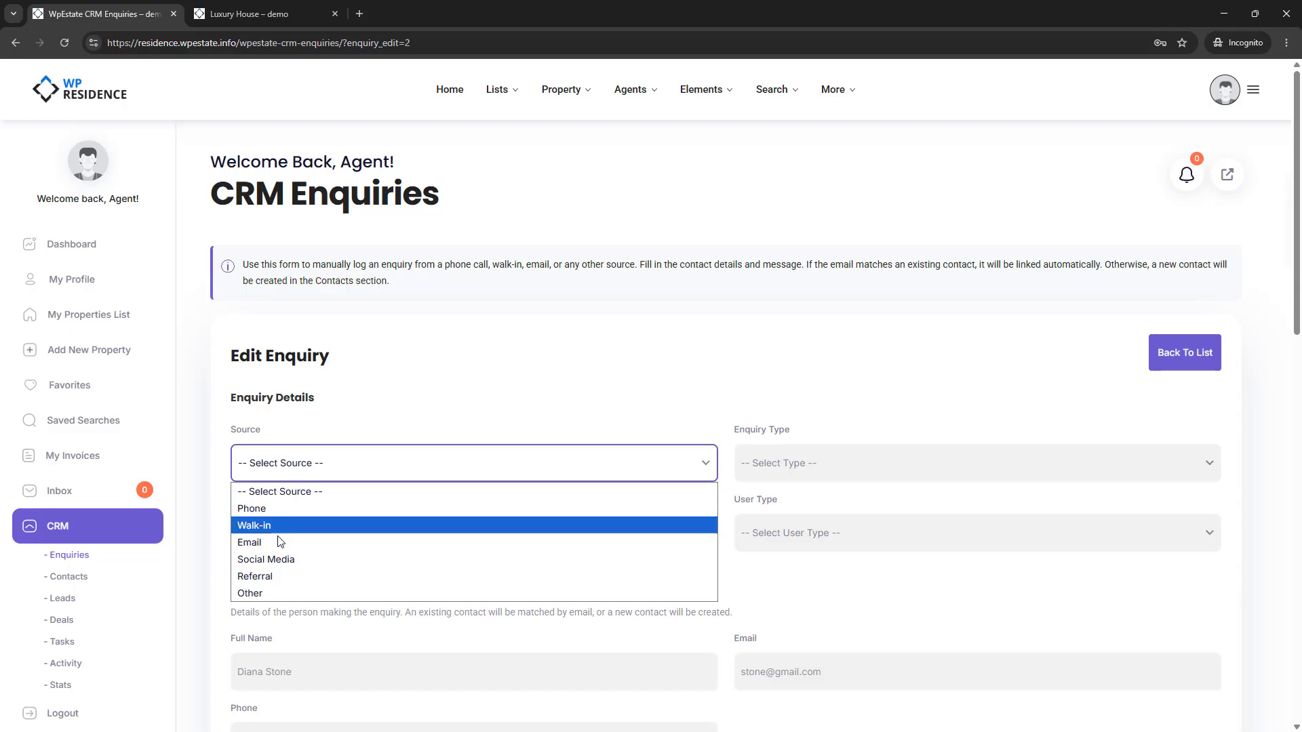
pyautogui.click(319, 543)
pyautogui.click(812, 469)
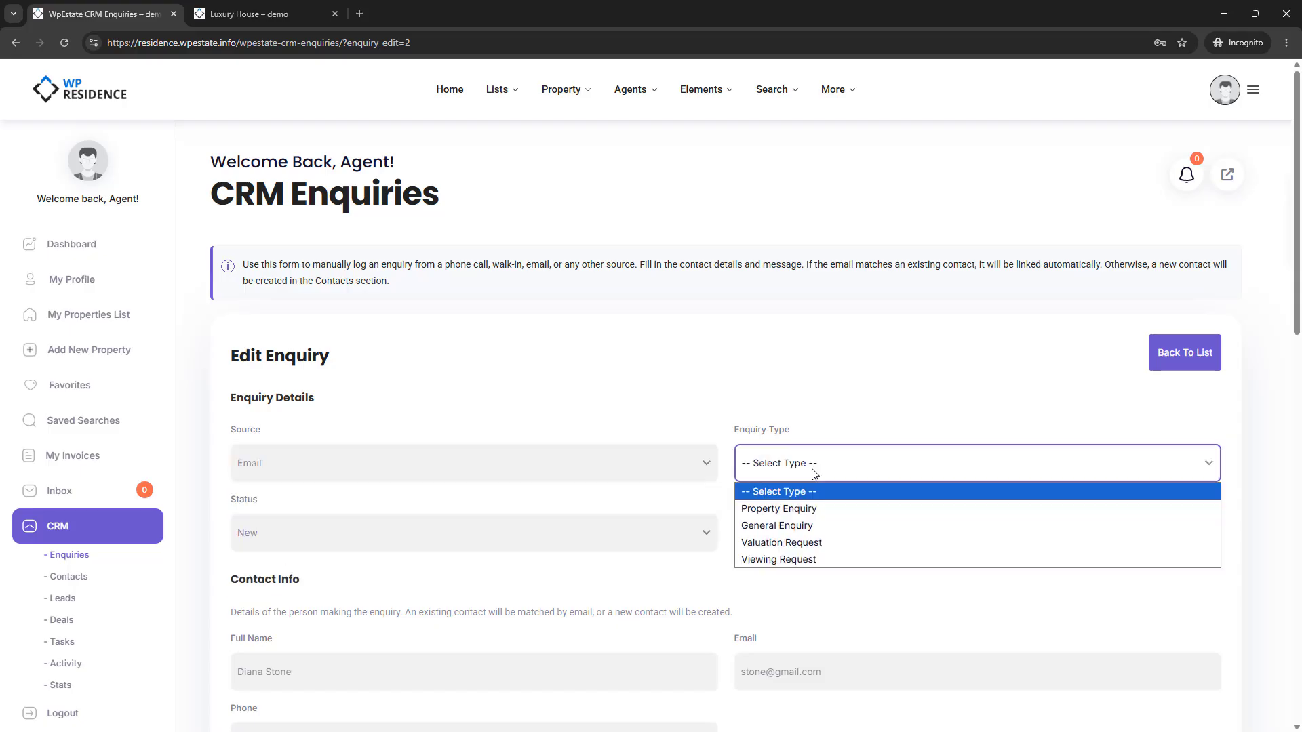
pyautogui.click(790, 560)
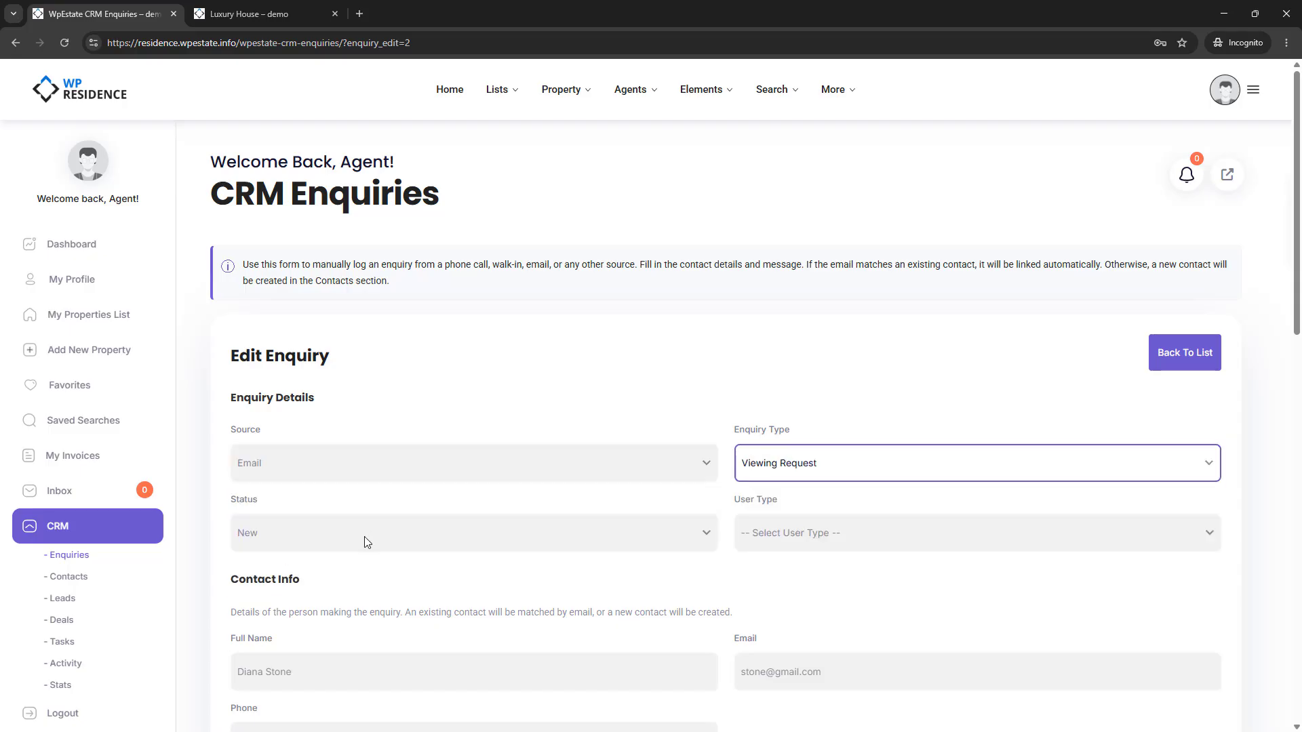
pyautogui.click(843, 531)
pyautogui.click(771, 417)
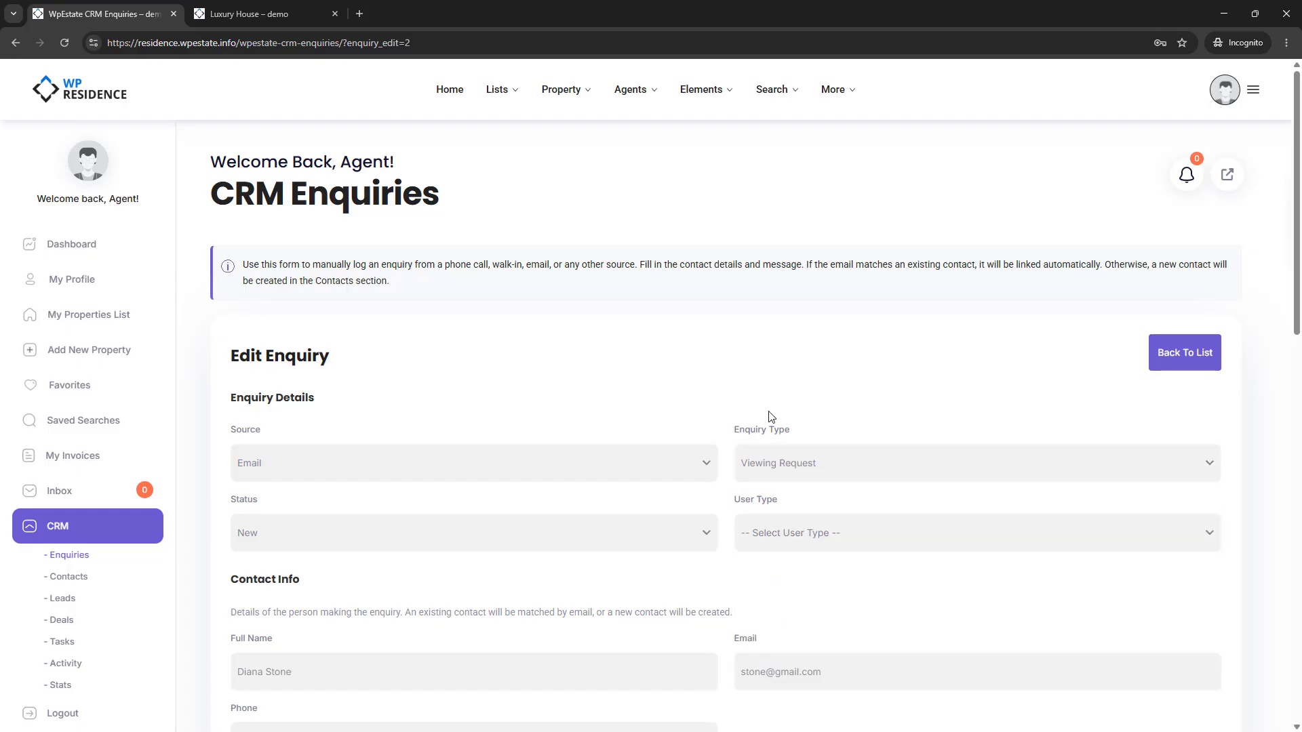
pyautogui.scroll(-3, 715, 351)
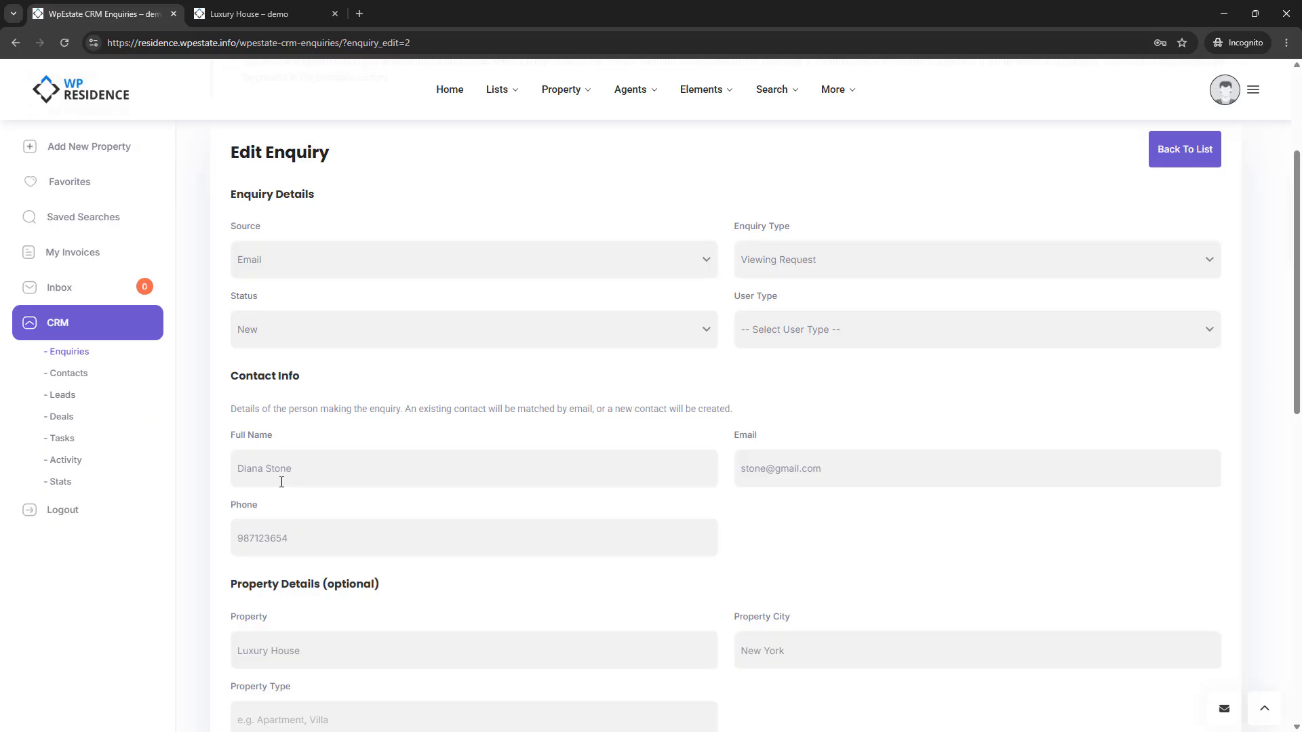
pyautogui.scroll(1, 281, 481)
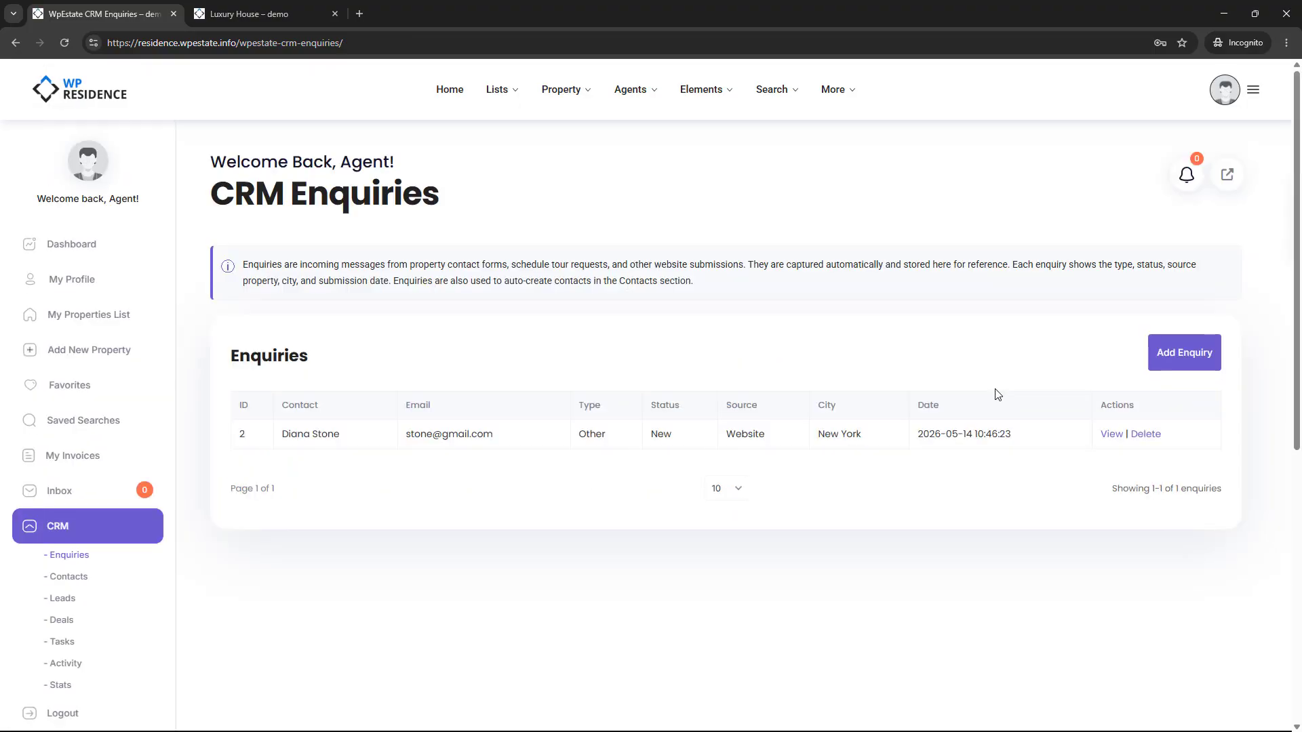
# Open a blank form for adding an enquiry and review its source options and its contact, property and message sections.
pyautogui.click(1192, 369)
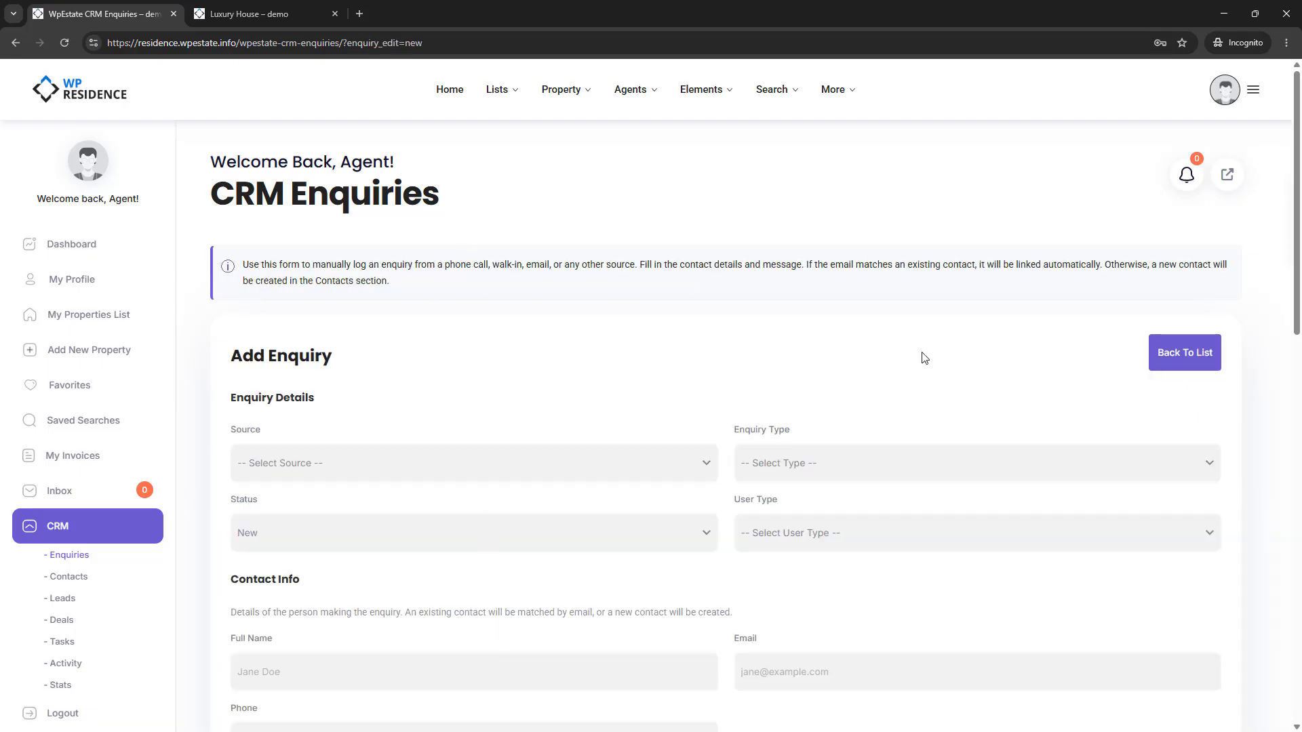
pyautogui.click(291, 463)
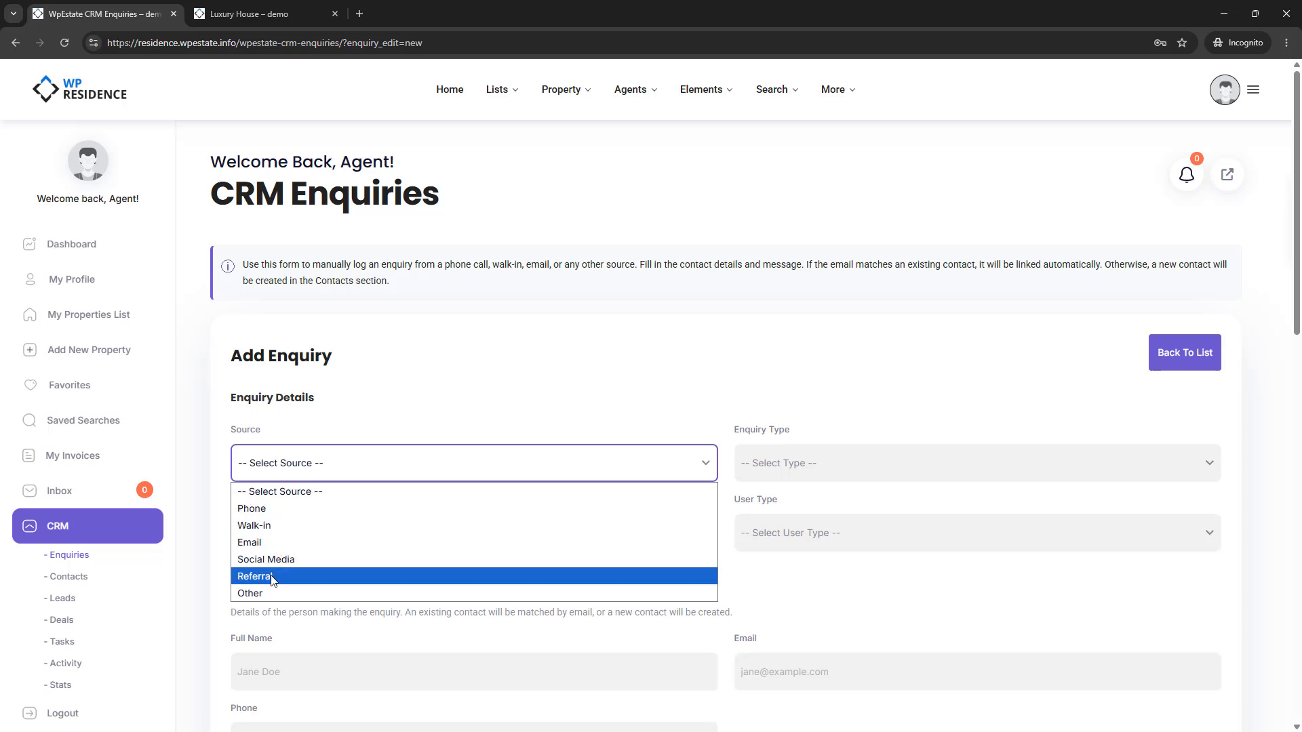
pyautogui.click(335, 415)
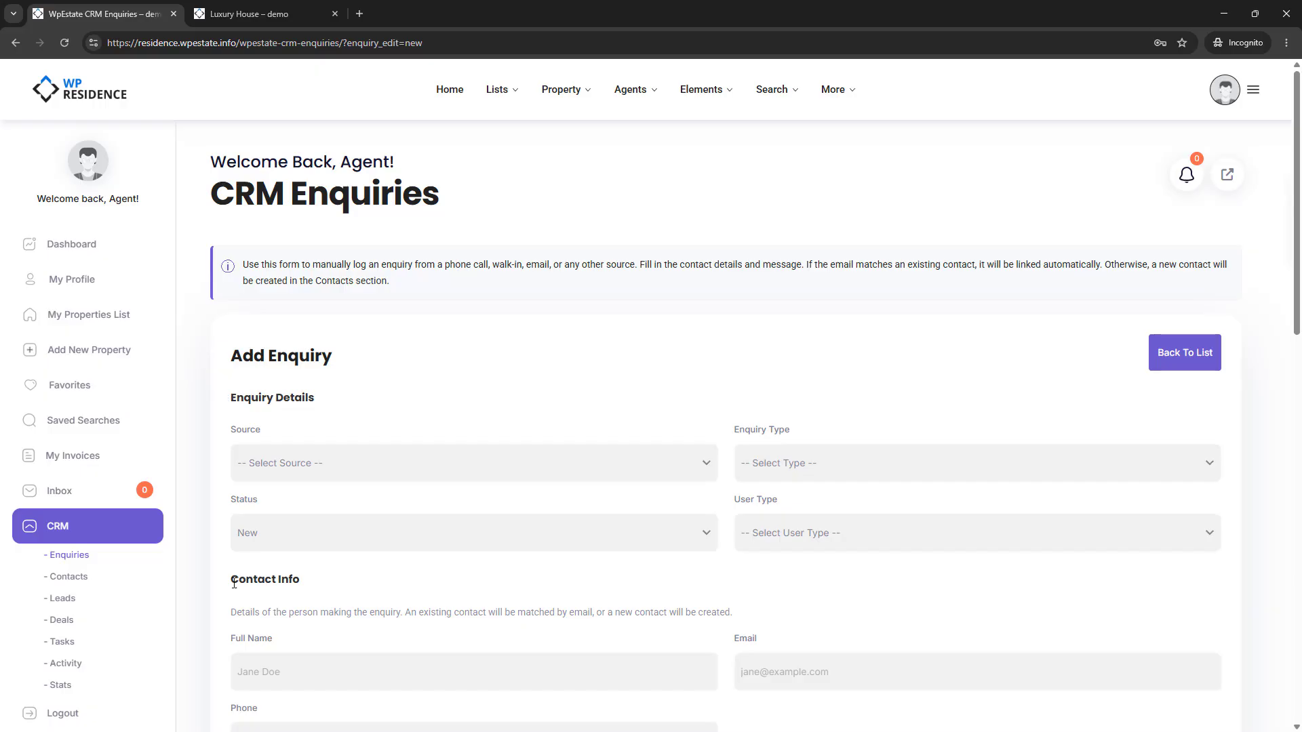
pyautogui.scroll(-5, 515, 463)
pyautogui.scroll(-2, 412, 387)
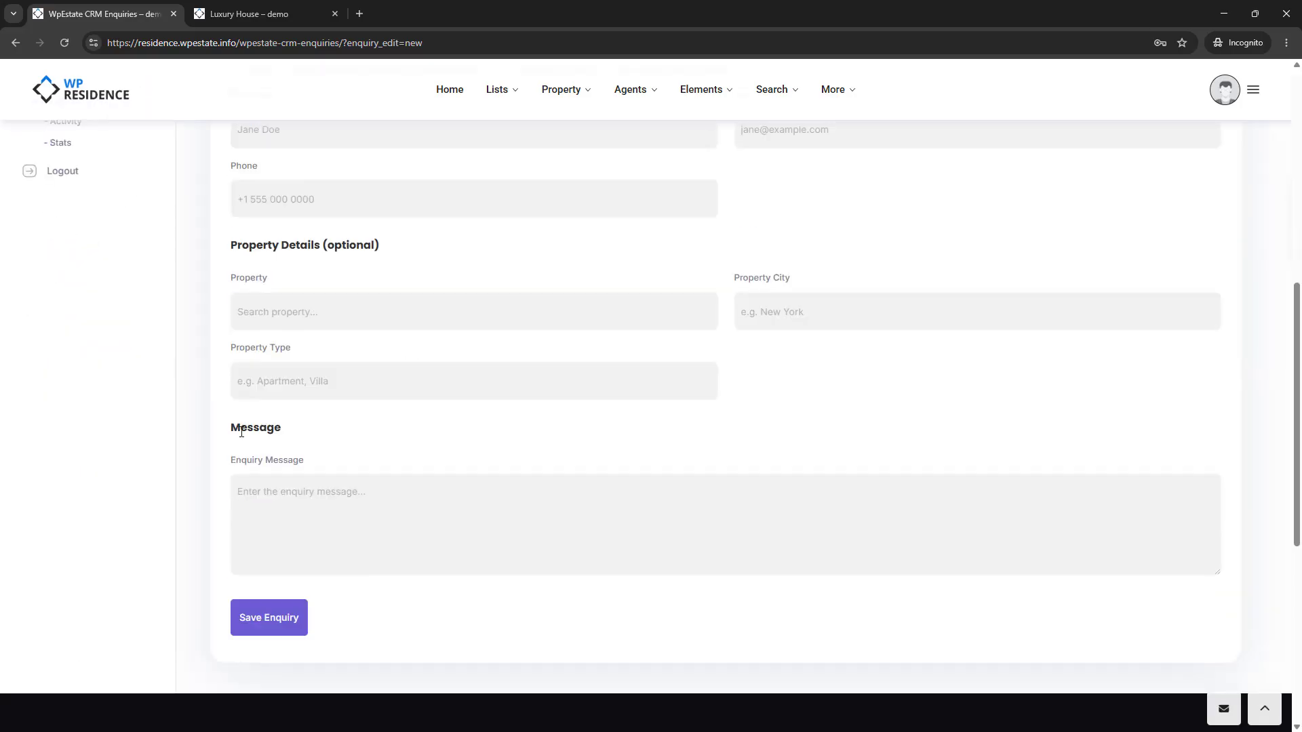
pyautogui.scroll(5, 678, 474)
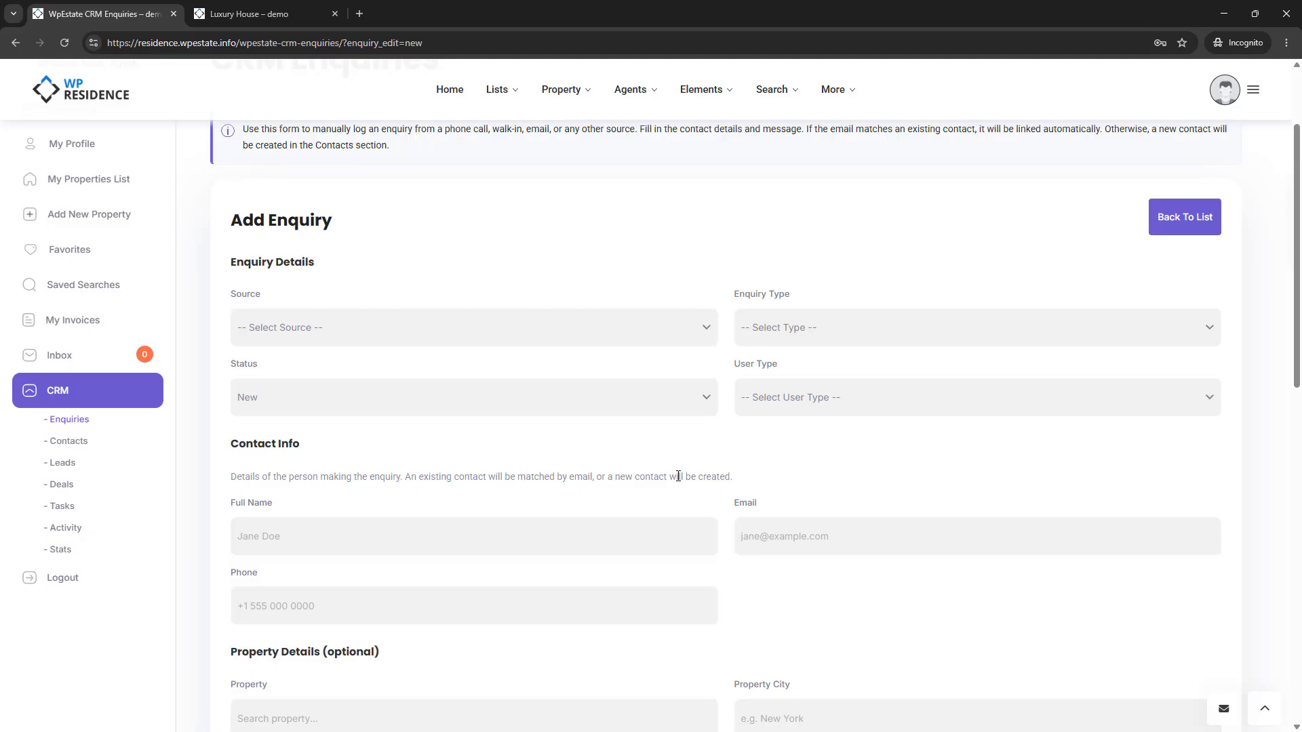
# Set the new enquiry's source to Email, type to General Enquiry, status to Open and user type to Landlord.
pyautogui.click(332, 328)
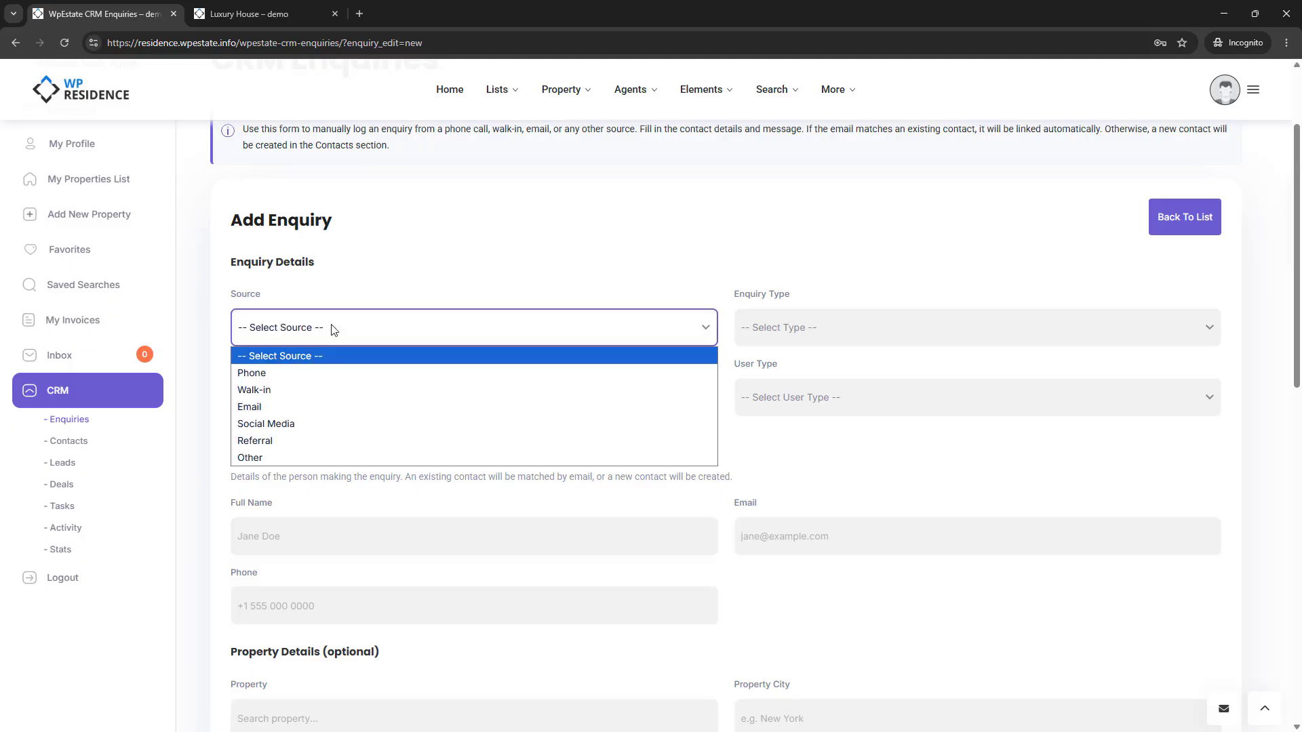
pyautogui.click(275, 406)
pyautogui.click(845, 328)
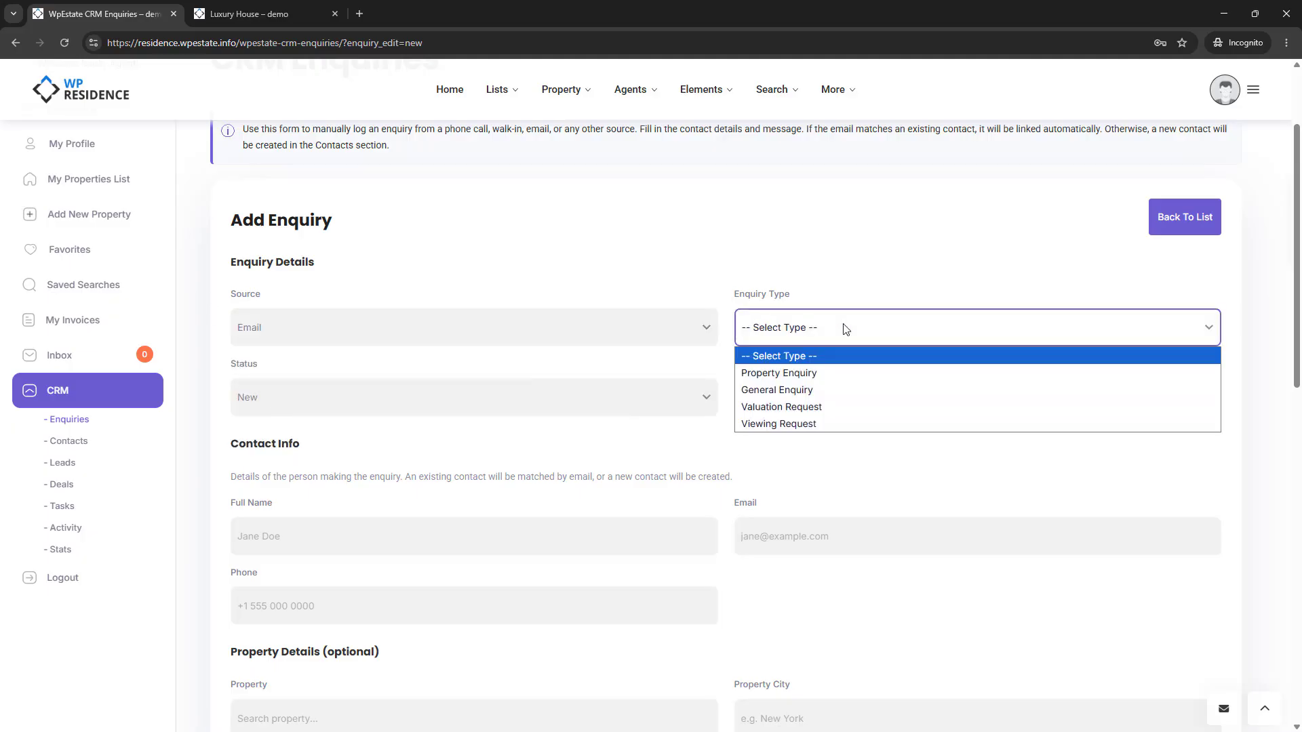
pyautogui.click(824, 390)
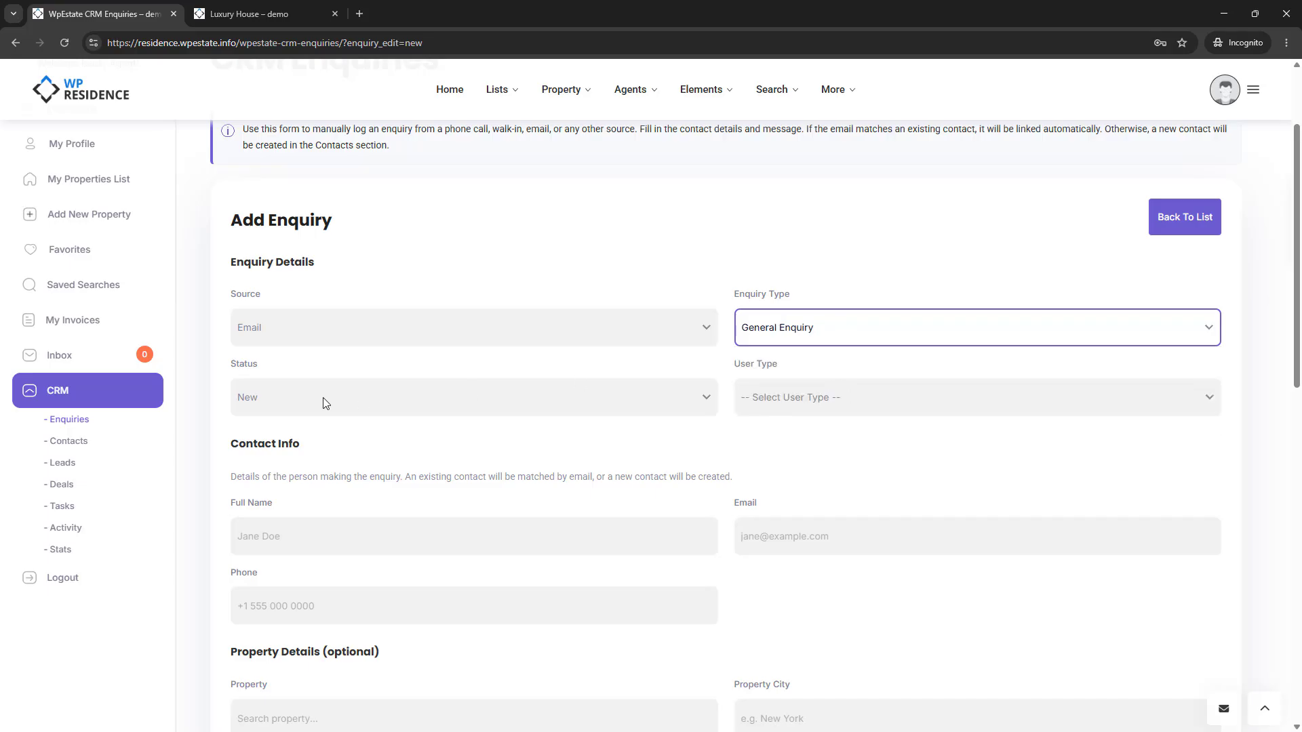
pyautogui.click(323, 400)
pyautogui.click(285, 443)
pyautogui.click(817, 398)
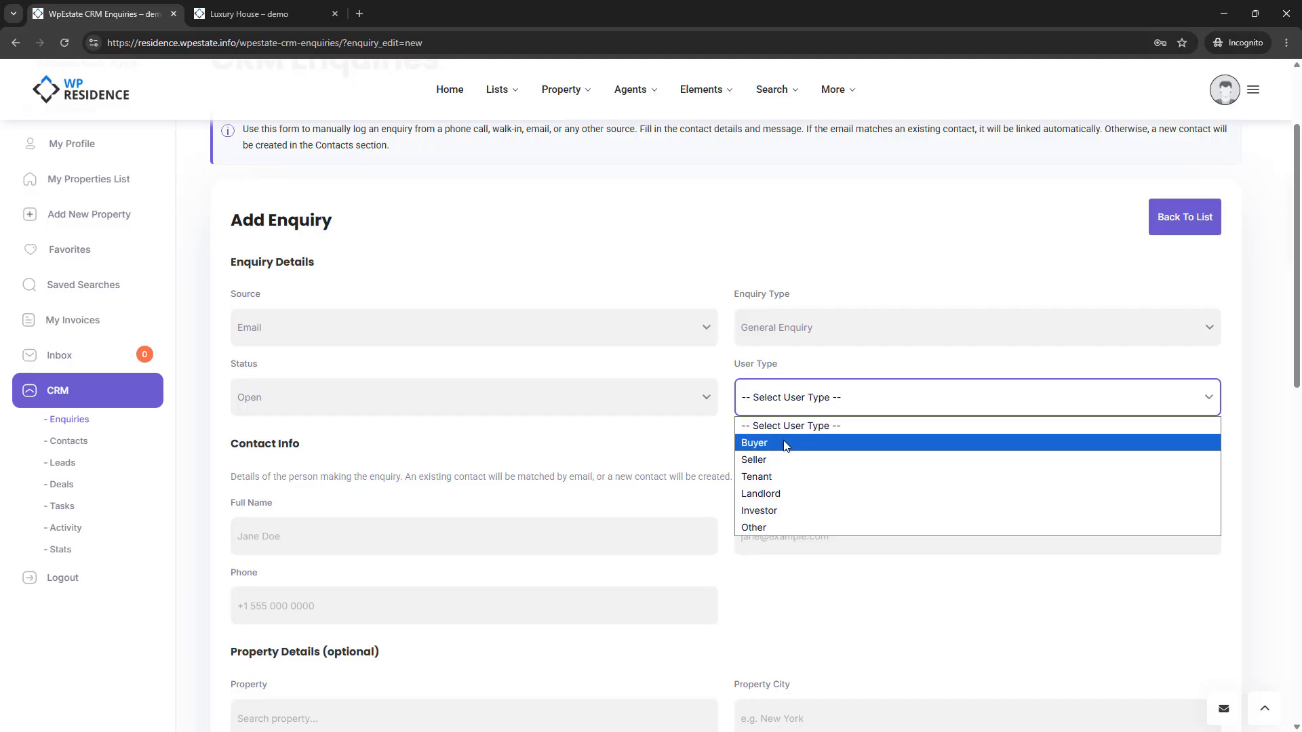
pyautogui.click(766, 494)
# Fill in the contact's full name, e-mail and phone number, and enter property Luxury House, city New Jersey and property type House.
pyautogui.scroll(-3, 688, 386)
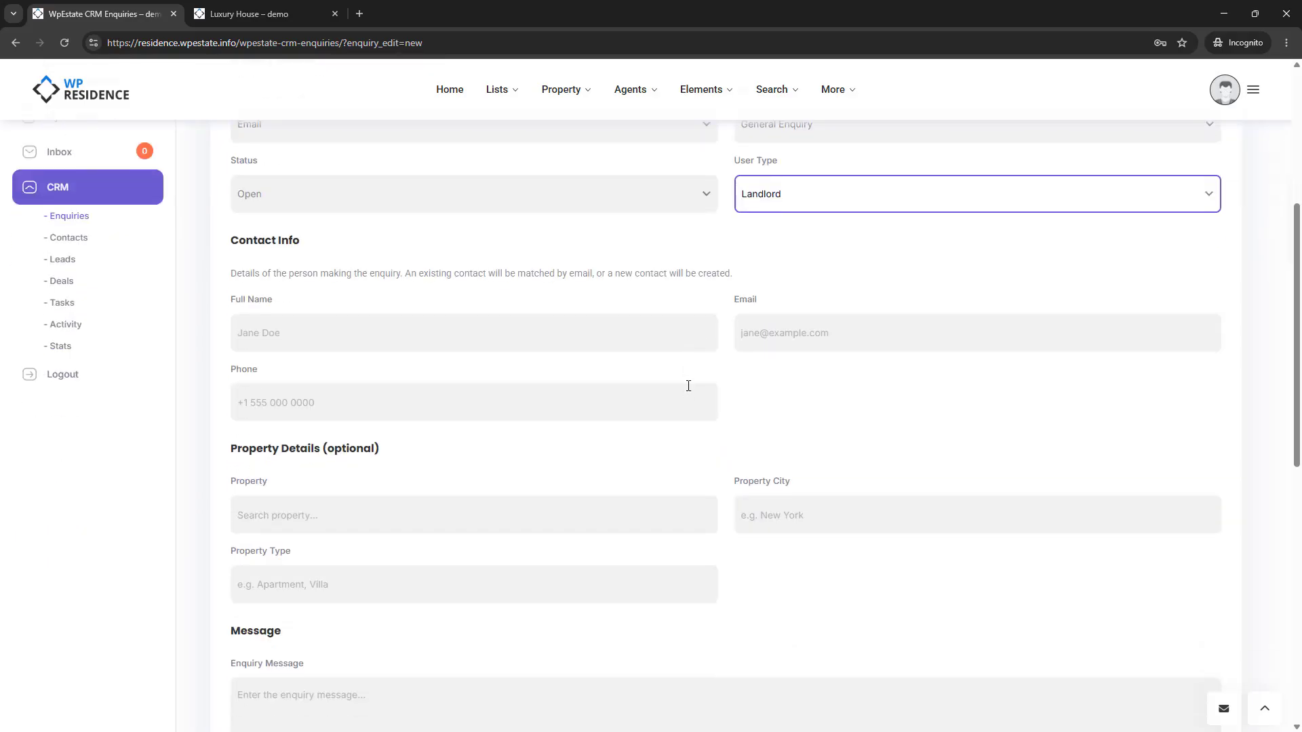
pyautogui.click(296, 327)
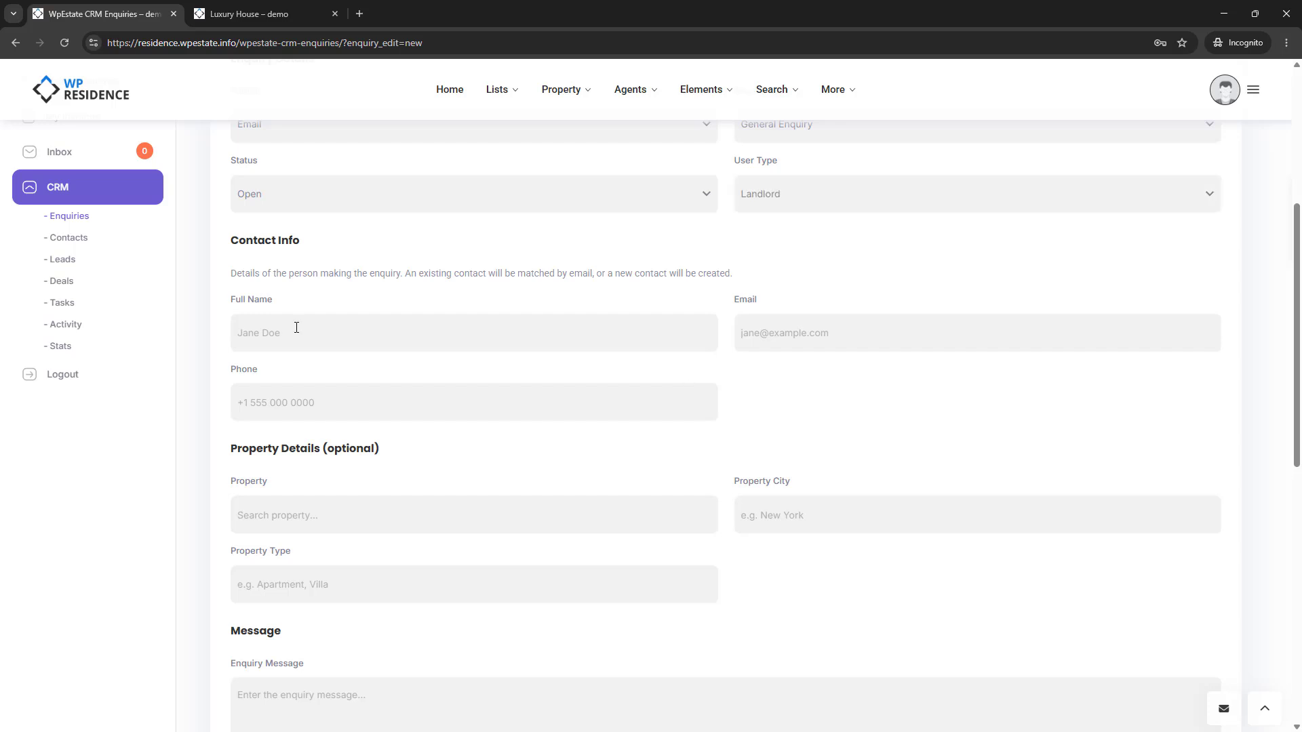
pyautogui.write('Joana Murphy')
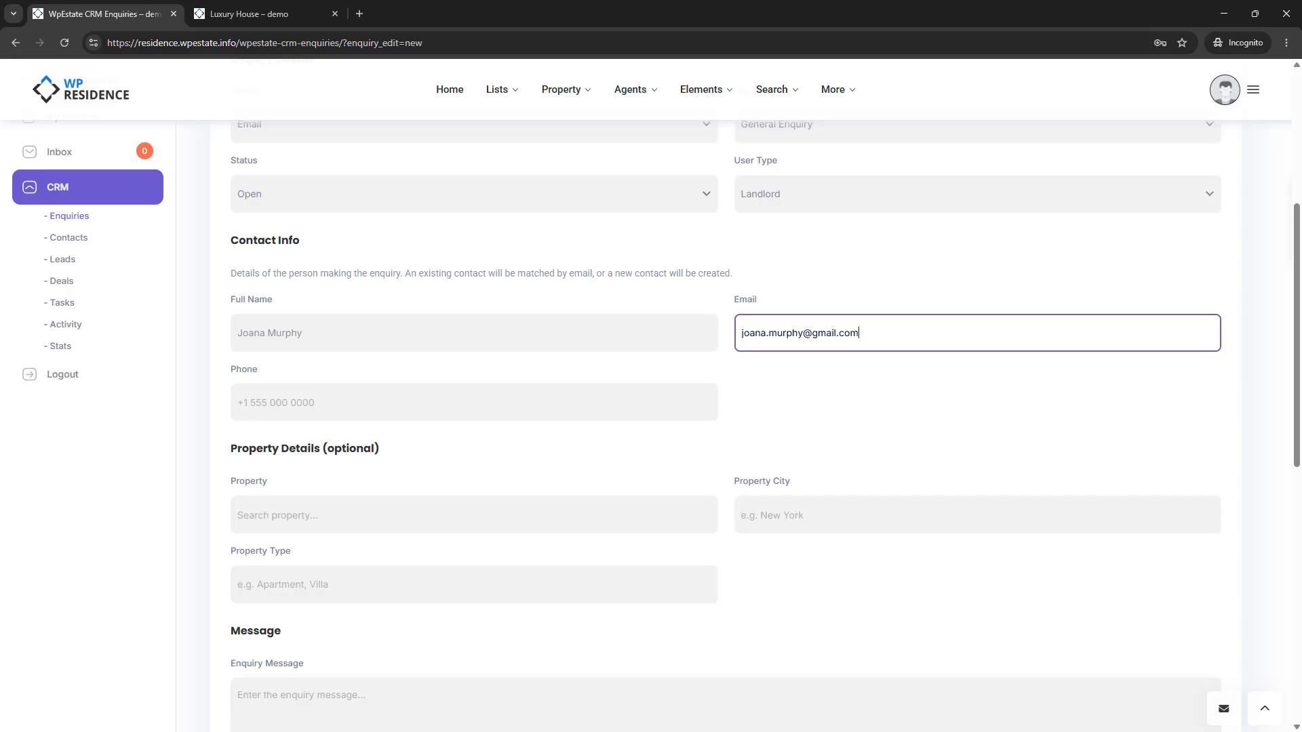
pyautogui.click(796, 404)
pyautogui.click(508, 402)
pyautogui.write('987654321')
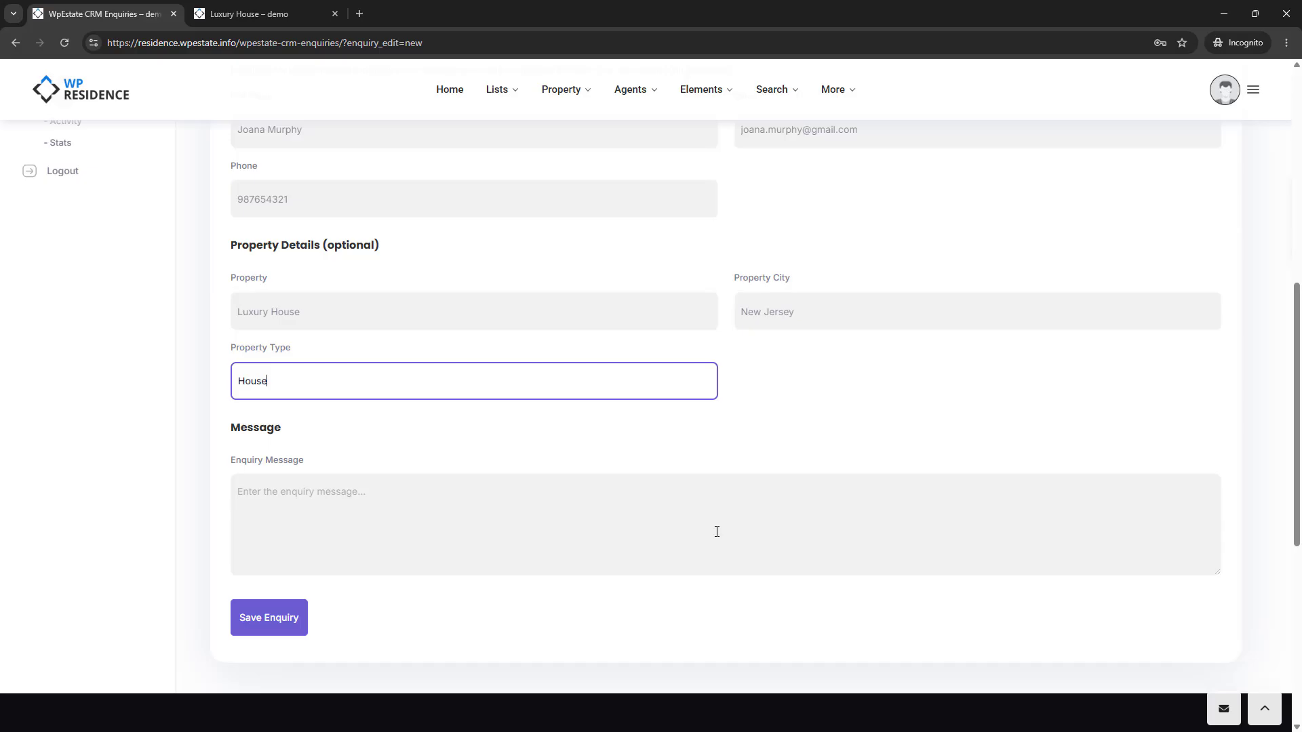
# Add the message "Client asked about the downtown apartment, wants parking, prefers a viewing this weekend, budget around 350,000." and save the enquiry.
pyautogui.click(717, 531)
pyautogui.write('"Client asked about the downtown apartment, wants parking, prefers a viewing this weekend, budget around 350,000.')
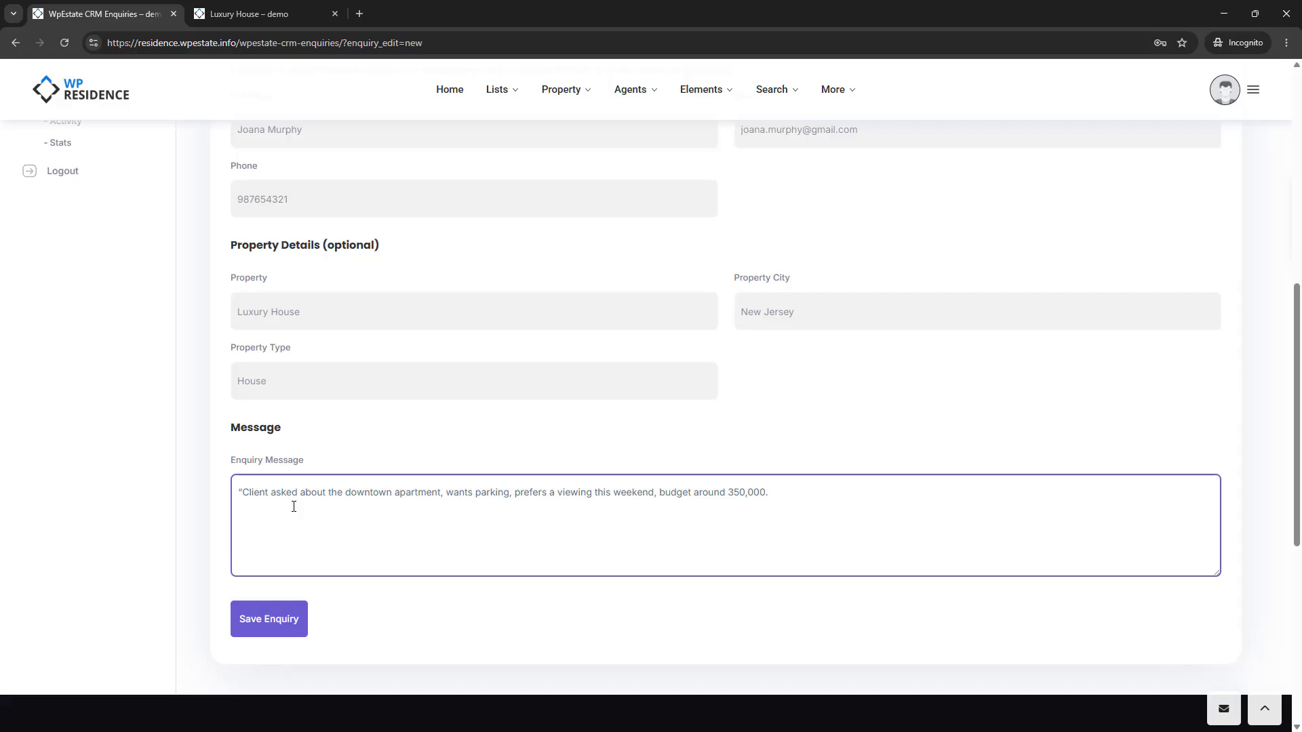
pyautogui.click(263, 621)
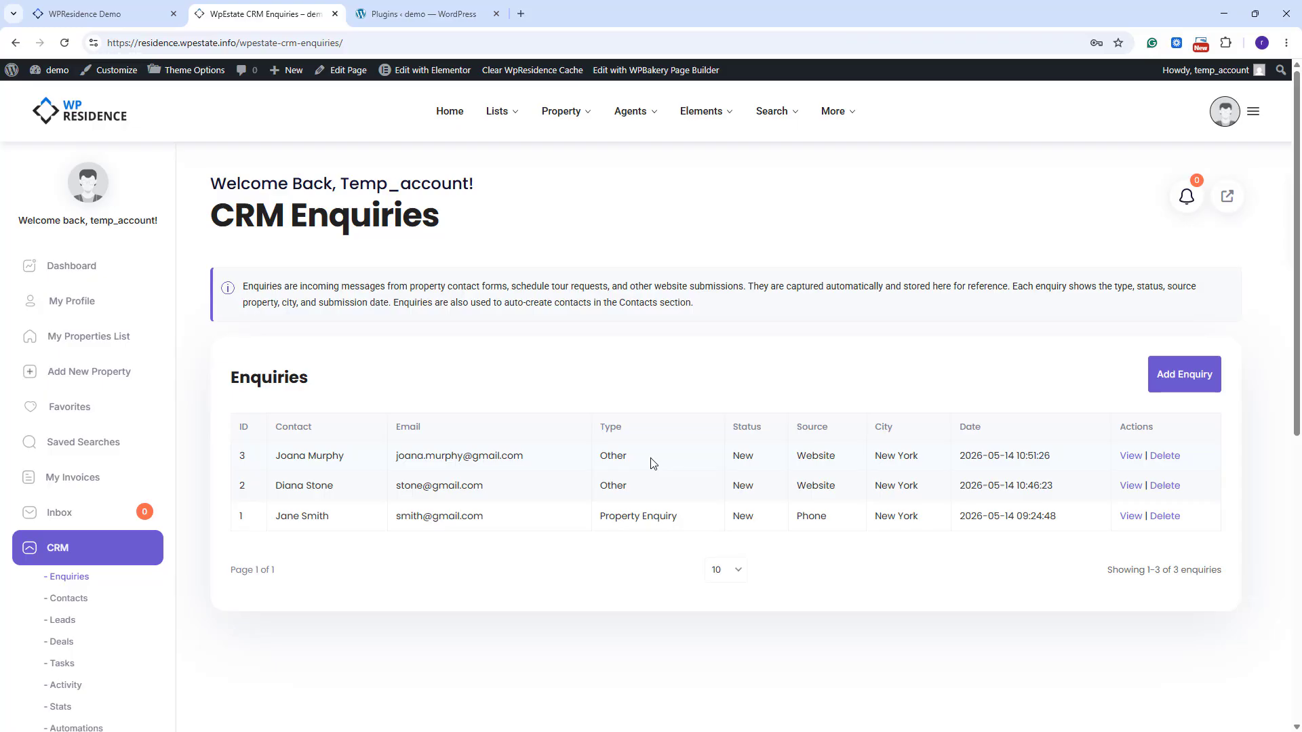
# View the CRM Contacts list in the administrator account and switch to the WPResidence Demo homepage.
pyautogui.click(59, 606)
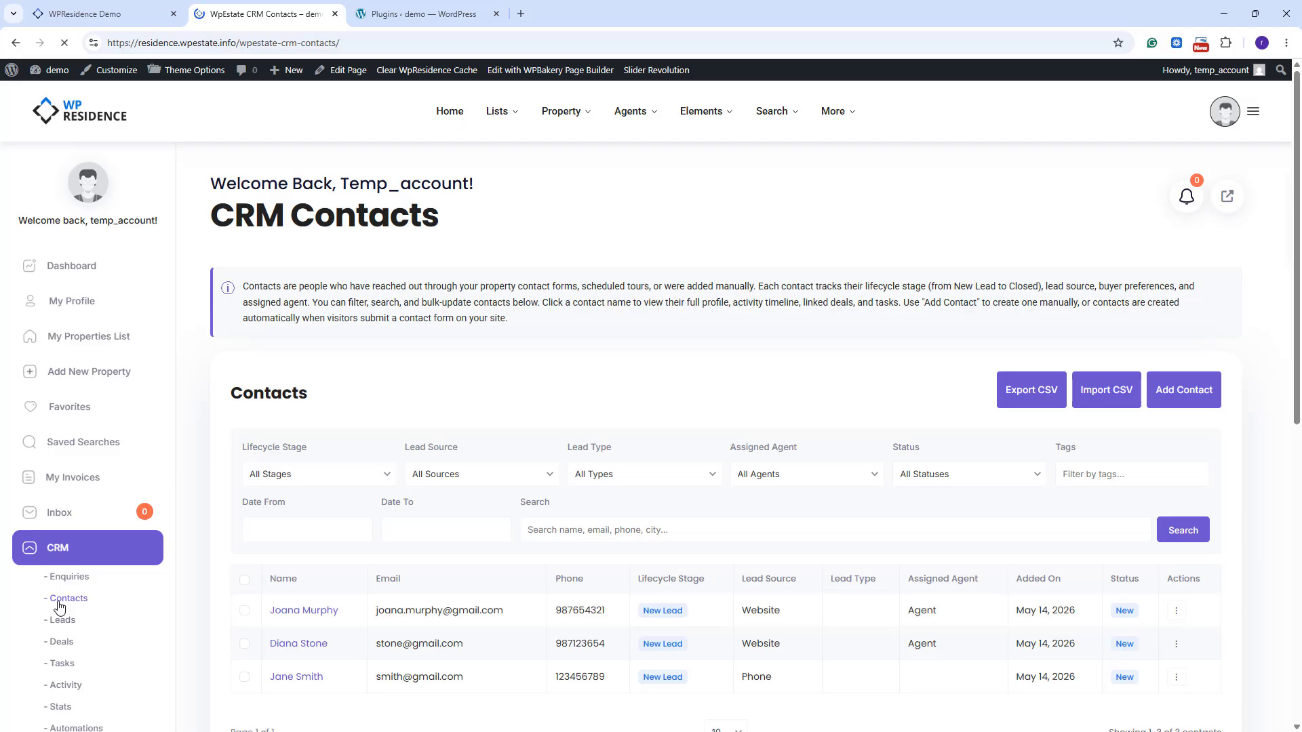
pyautogui.scroll(-2, 563, 591)
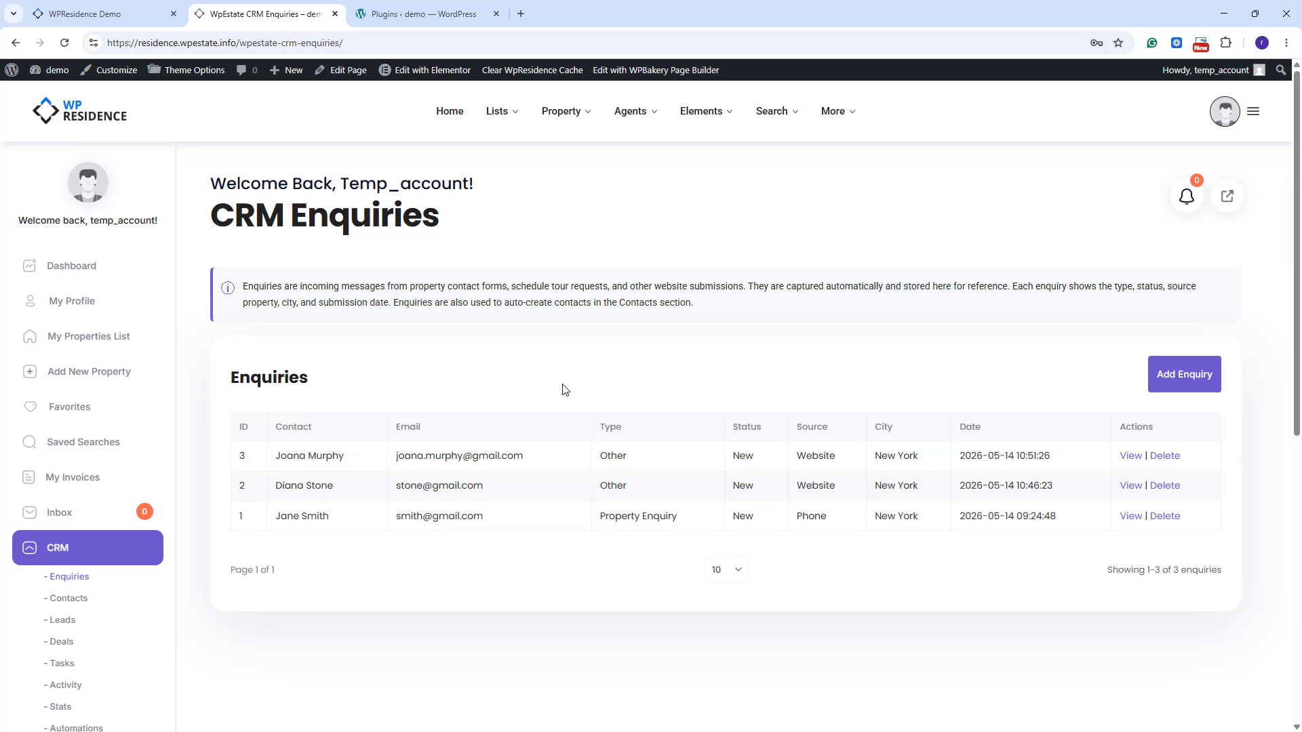
pyautogui.hotkey('ctrl', 'shift', 'Tab')
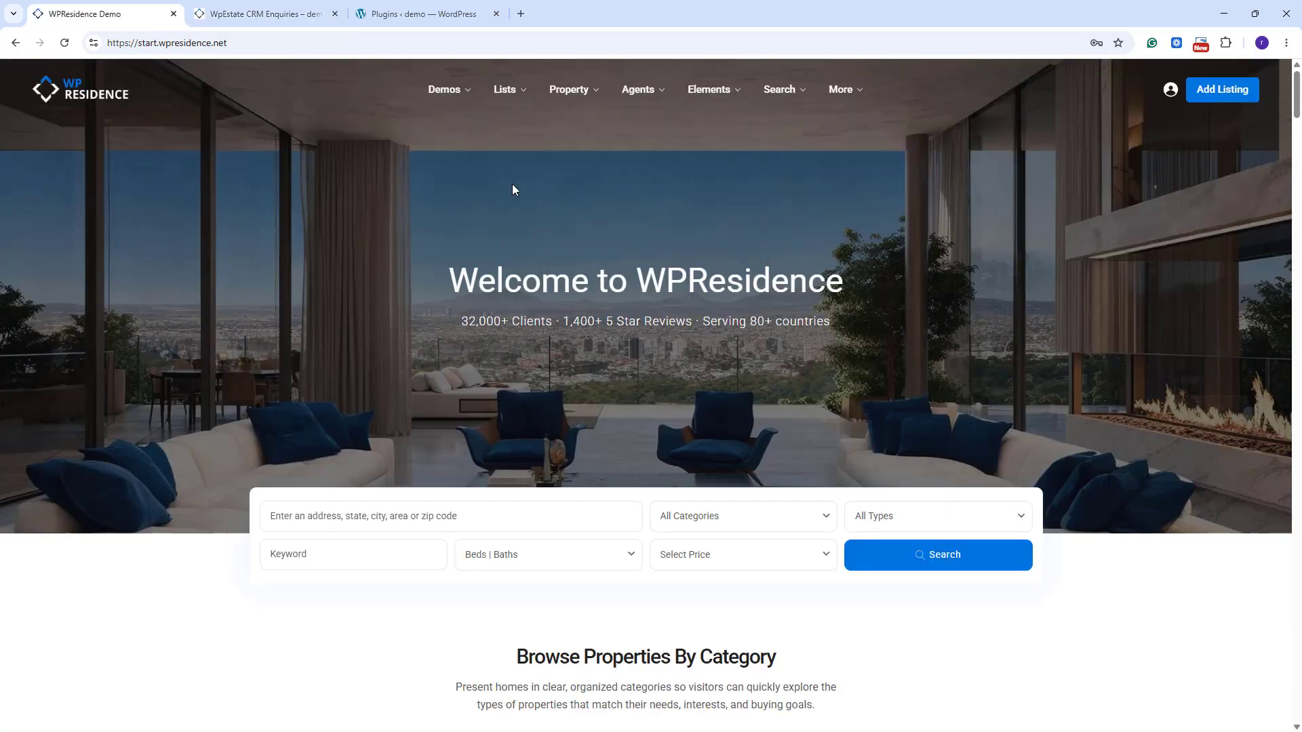